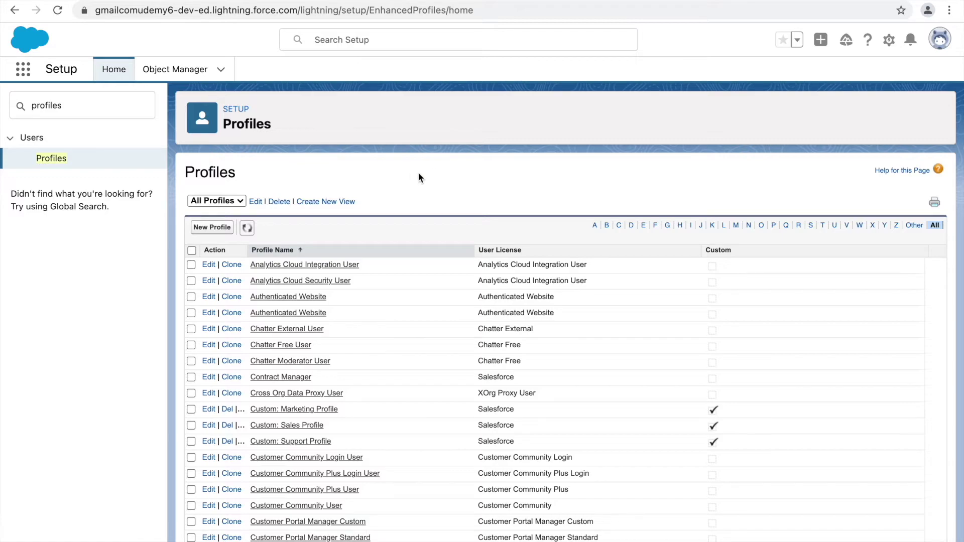
Step: In the incognito Salesforce window, find Login Access Policies and check the Administrators Can Log in as Any User setting
{"action": "key", "text": "ctrl+Up"}
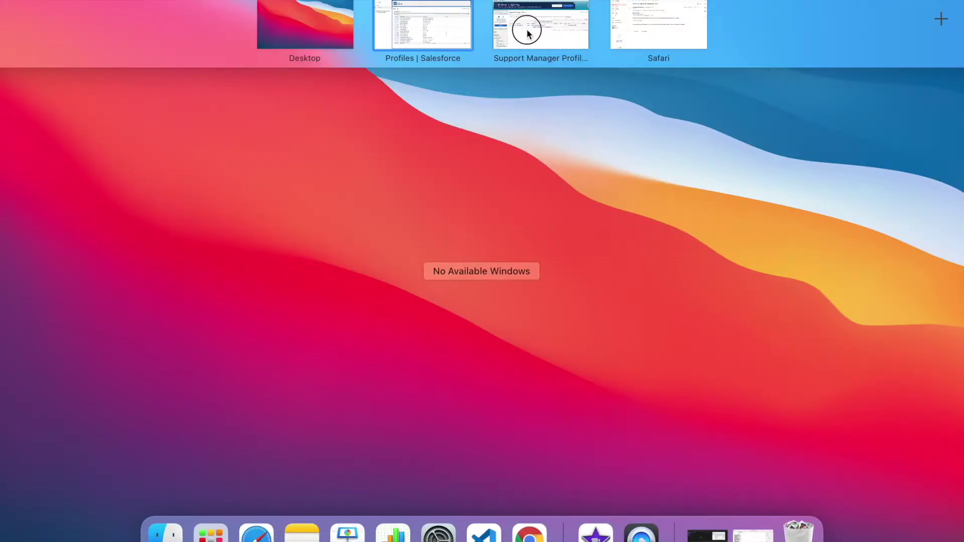
{"action": "left_click", "coordinate": [526, 29]}
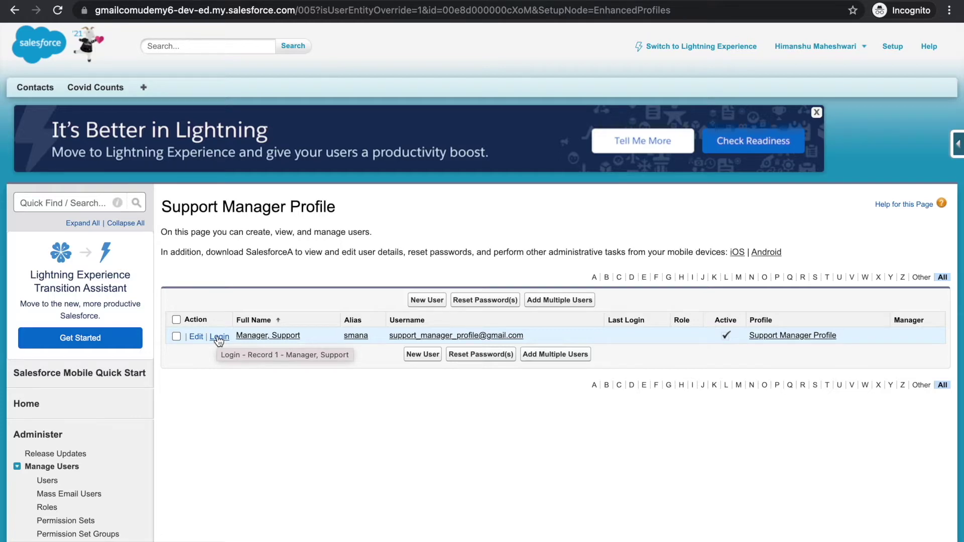
{"action": "left_click", "coordinate": [64, 204]}
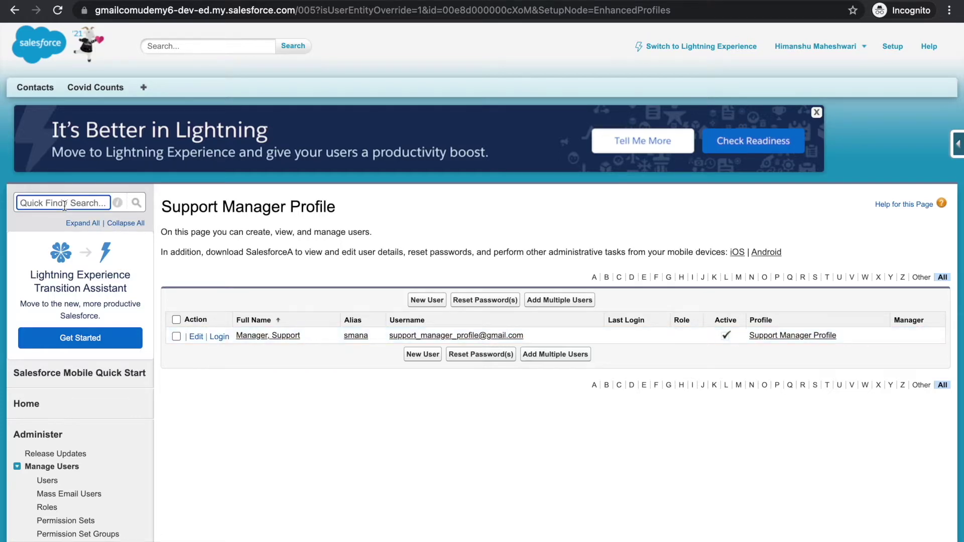
{"action": "type", "text": "login acc"}
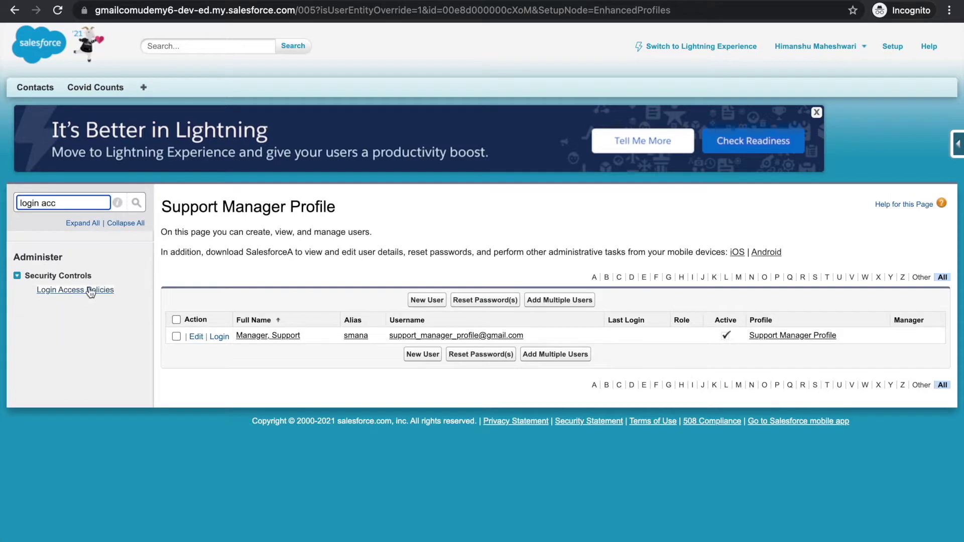
{"action": "left_click", "coordinate": [91, 291]}
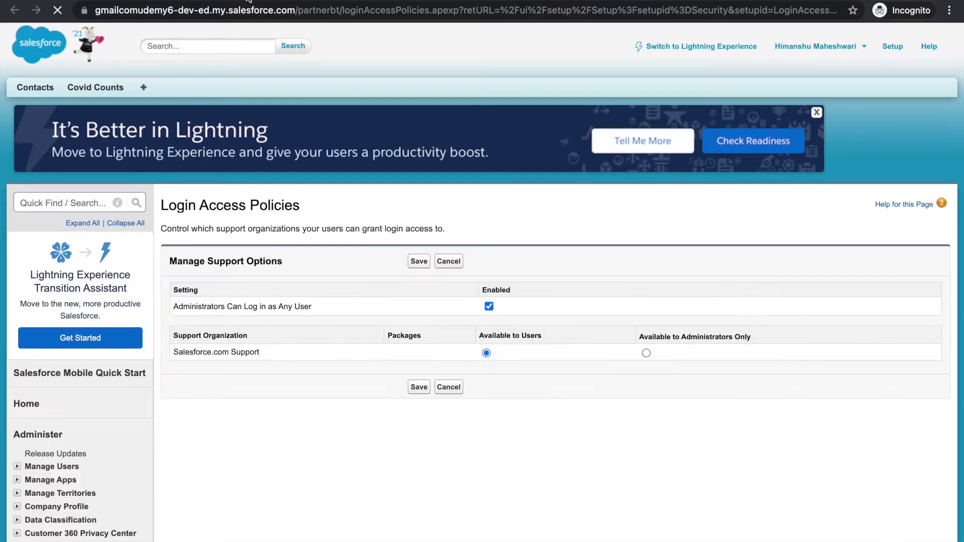
{"action": "left_click", "coordinate": [176, 309]}
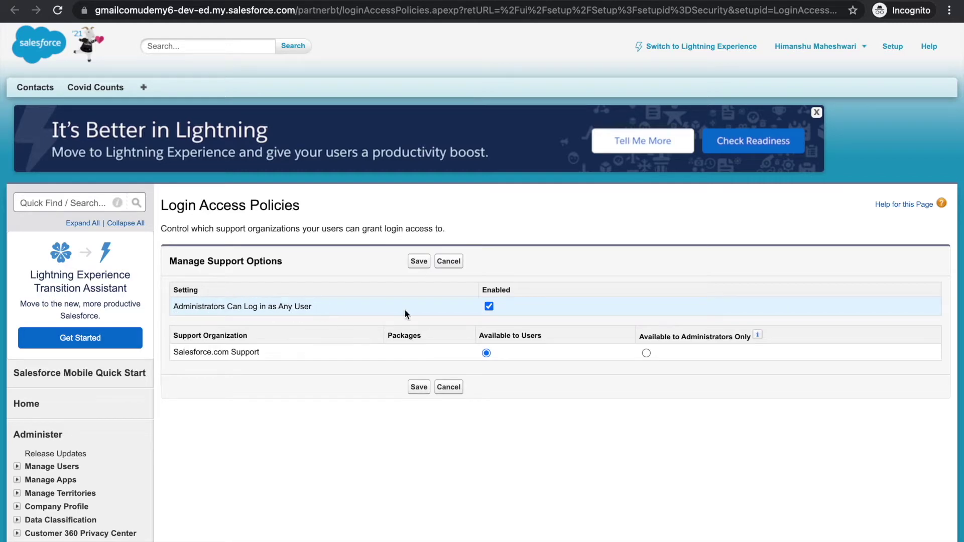
{"action": "left_click", "coordinate": [489, 307]}
{"action": "left_click", "coordinate": [419, 261]}
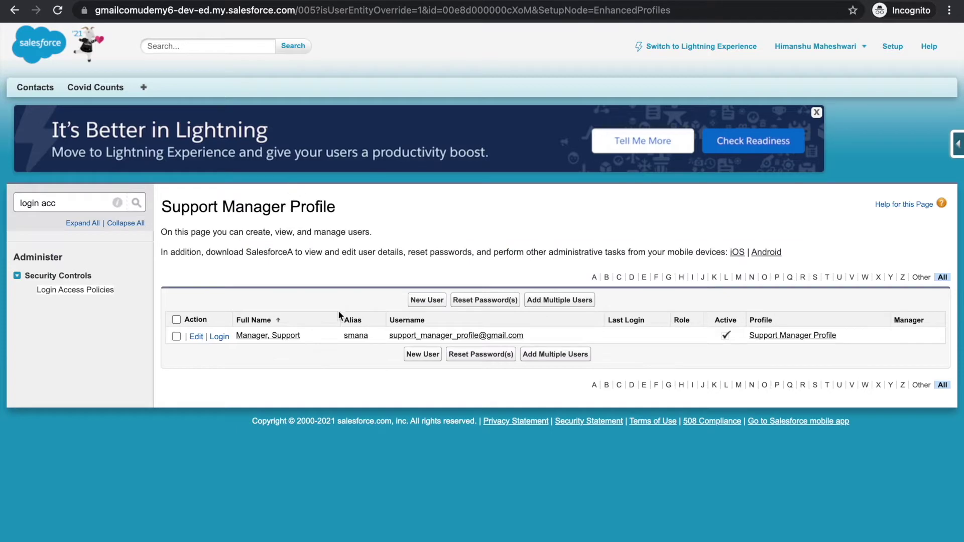
Step: Log in as the Support Manager user from the Support Manager Profile's user list
{"action": "left_click", "coordinate": [220, 337]}
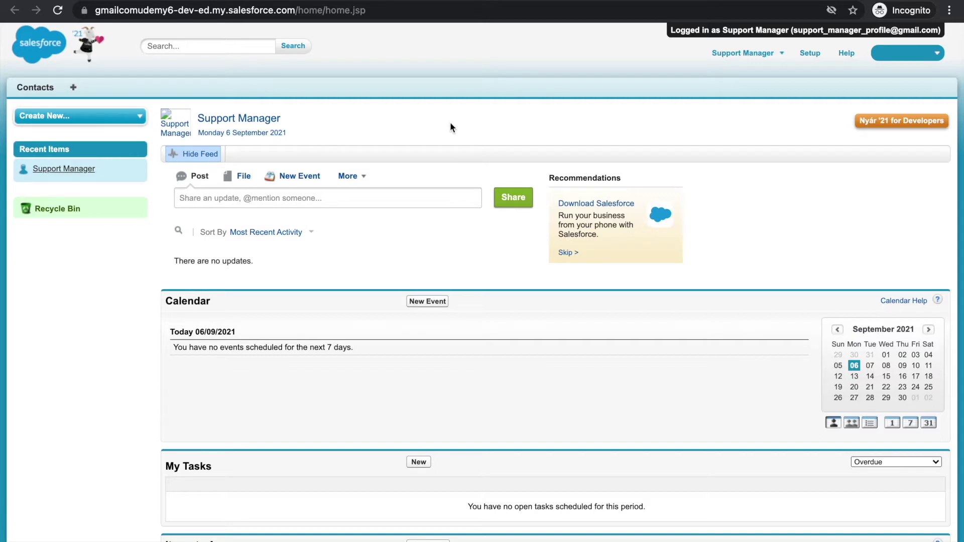
{"action": "left_click", "coordinate": [906, 58]}
{"action": "key", "text": "ctrl+Up"}
{"action": "left_click", "coordinate": [439, 36]}
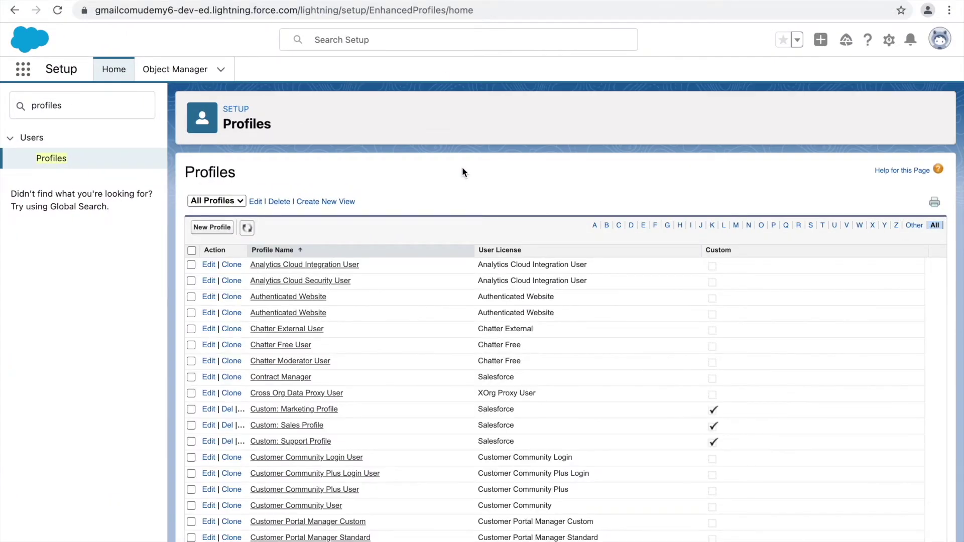
{"action": "key", "text": "ctrl+Up"}
{"action": "left_click", "coordinate": [557, 9]}
{"action": "key", "text": "ctrl+Up"}
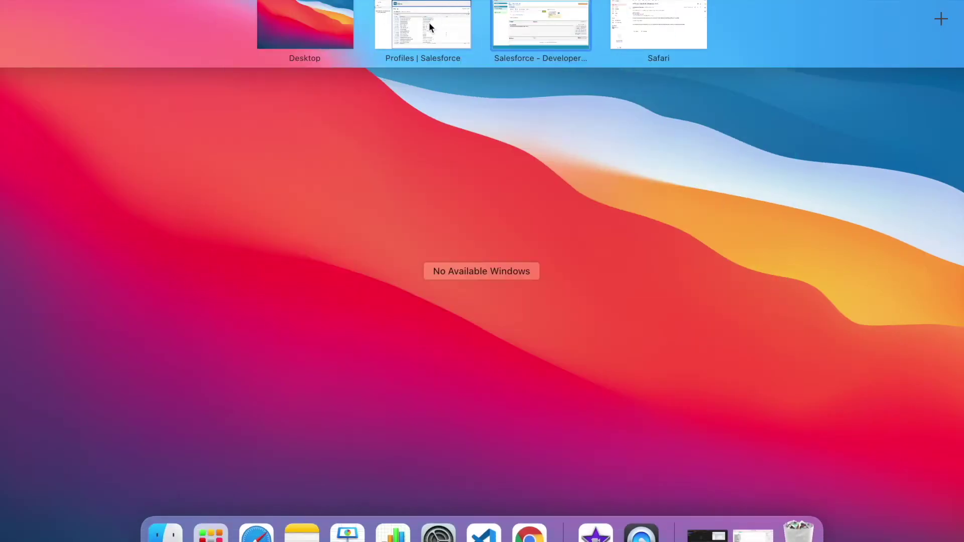
{"action": "left_click", "coordinate": [429, 22]}
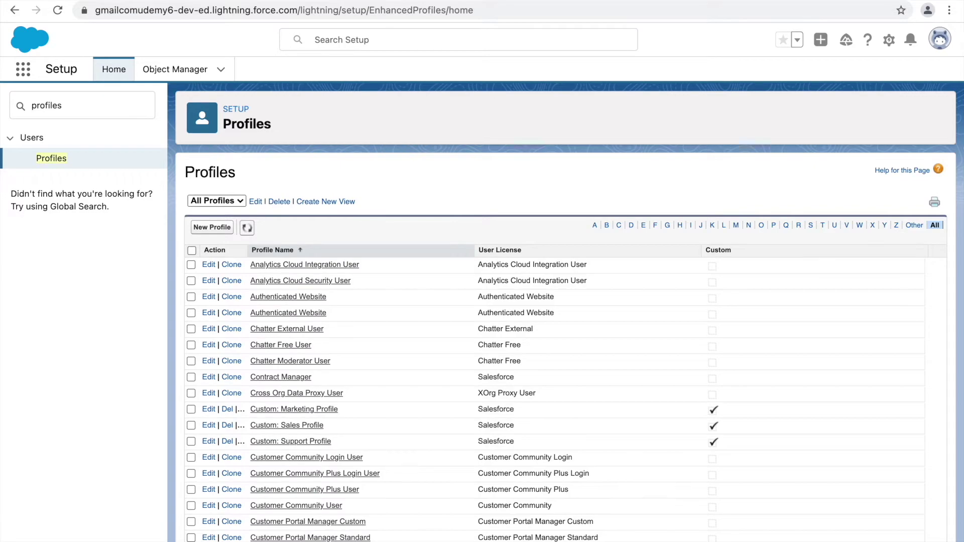
{"action": "key", "text": "ctrl+Up"}
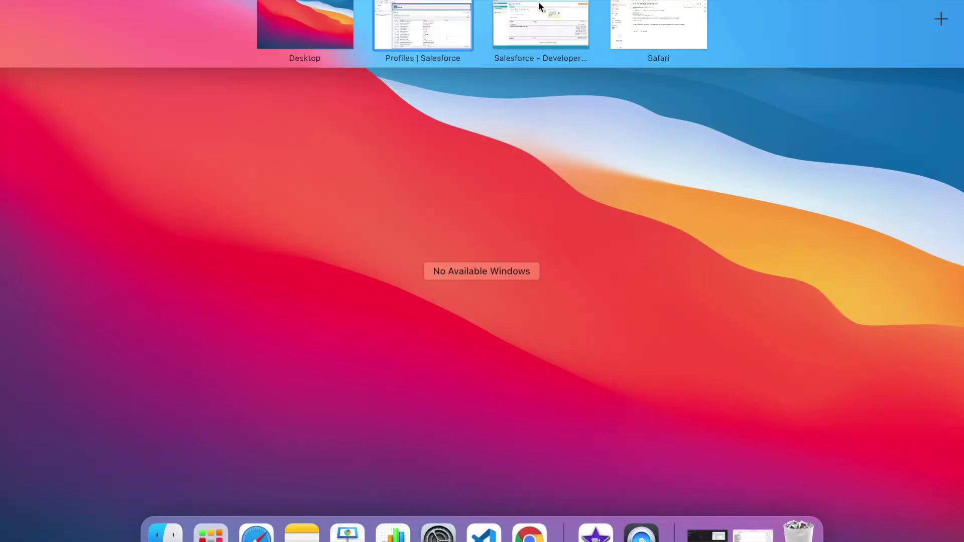
{"action": "left_click", "coordinate": [548, 20]}
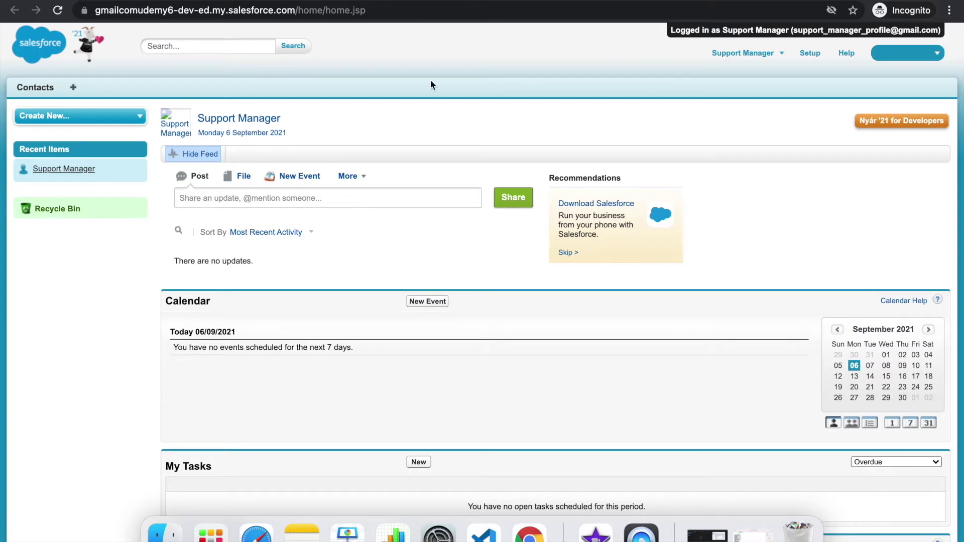
Step: Switch to the administrator's Profiles window, filter the profiles by S and open Support Manager Profile for editing
{"action": "key", "text": "ctrl+Up"}
{"action": "left_click", "coordinate": [440, 15]}
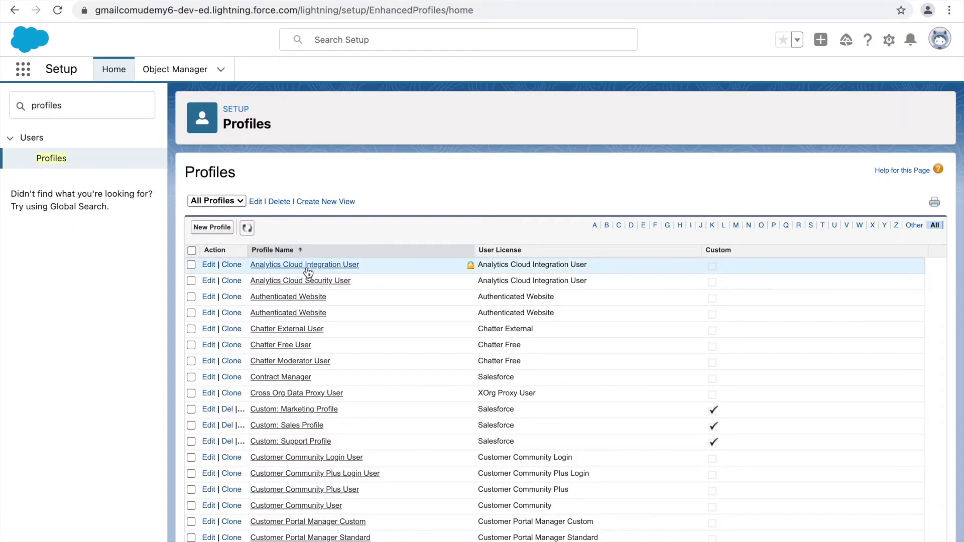
{"action": "left_click", "coordinate": [941, 39]}
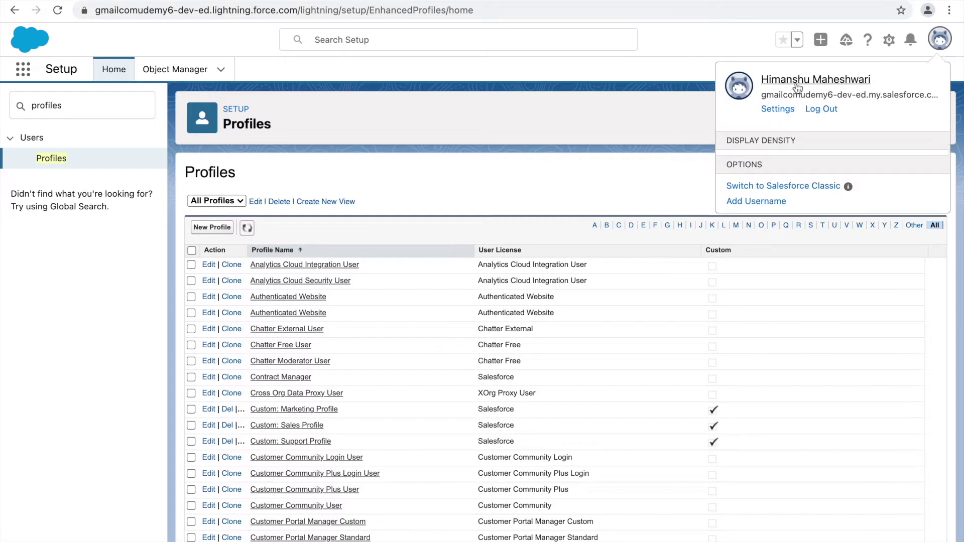
{"action": "left_click", "coordinate": [586, 79]}
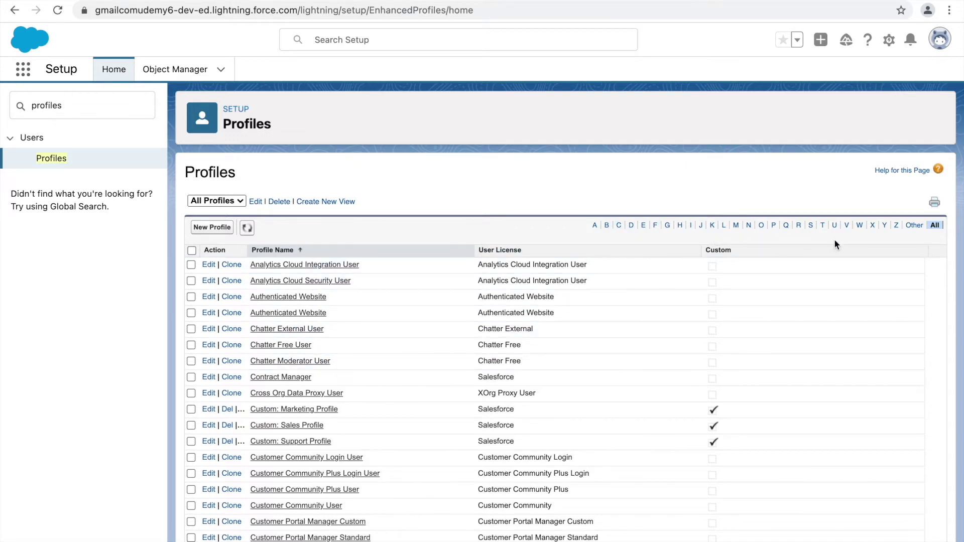
{"action": "left_click", "coordinate": [812, 226]}
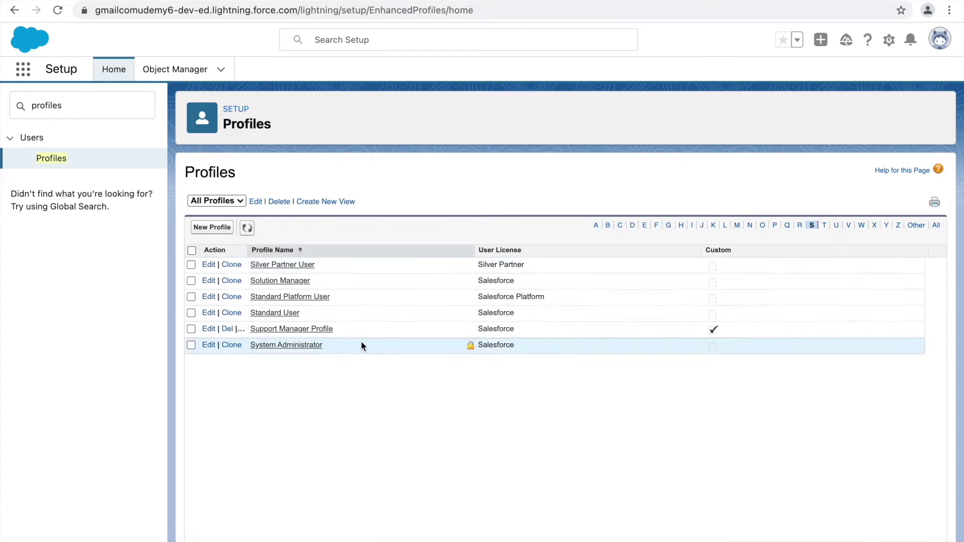
{"action": "left_click", "coordinate": [292, 329]}
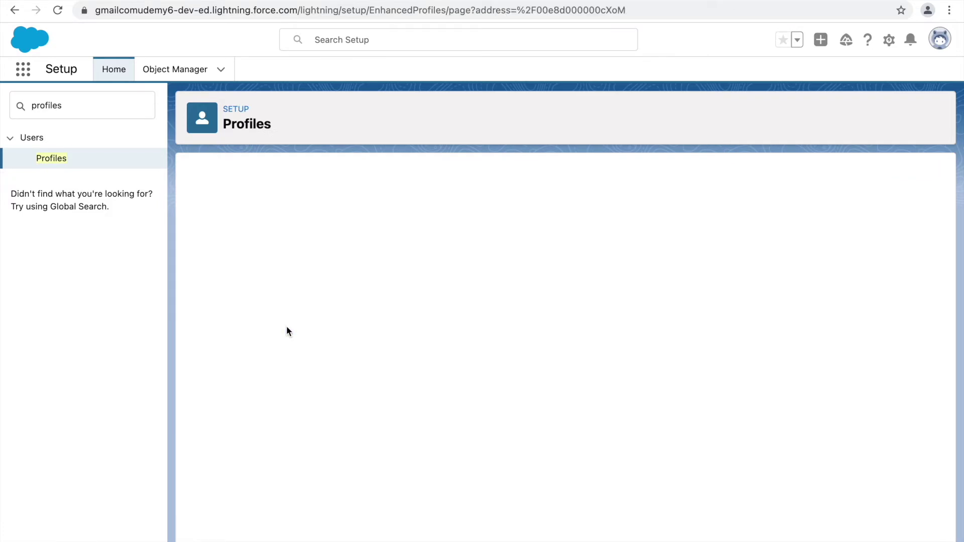
{"action": "left_click", "coordinate": [432, 280]}
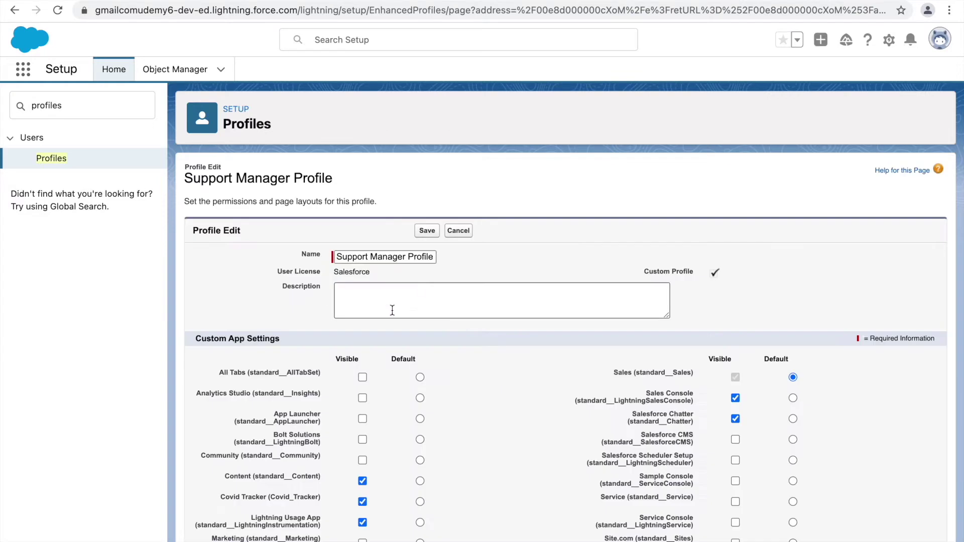
Step: Find the Lightning Experience User permission in Support Manager Profile, enable it and save the profile
{"action": "scroll", "coordinate": [507, 375], "scroll_direction": "down", "scroll_amount": 3}
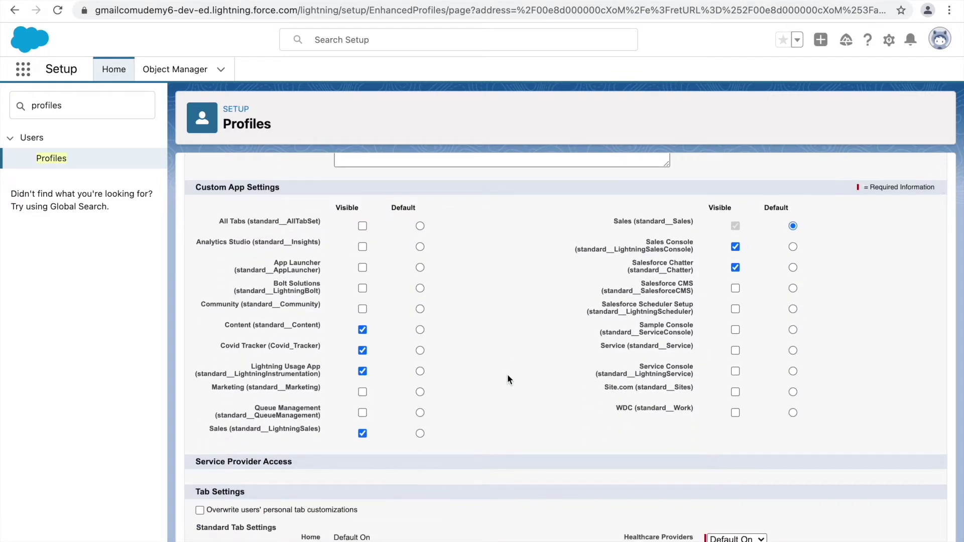
{"action": "key", "text": "ctrl+f"}
{"action": "type", "text": "Light"}
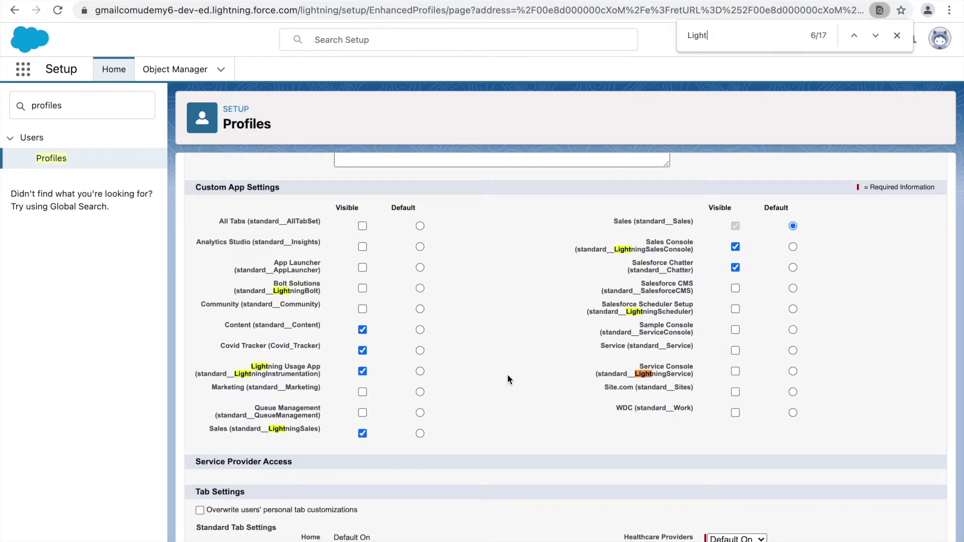
{"action": "type", "text": "ning Experie"}
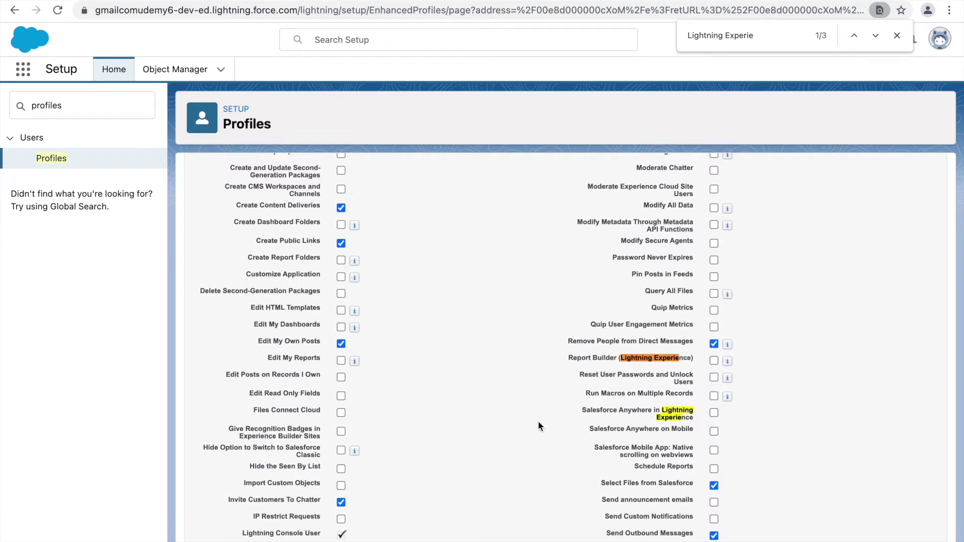
{"action": "scroll", "coordinate": [538, 420], "scroll_direction": "down", "scroll_amount": 3}
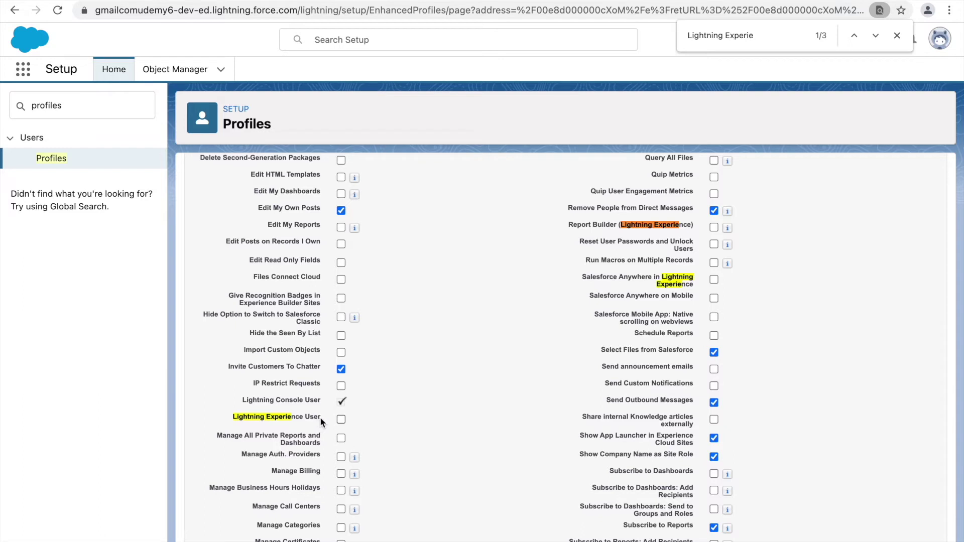
{"action": "left_click_drag", "start_coordinate": [321, 417], "coordinate": [232, 411]}
{"action": "left_click", "coordinate": [398, 427]}
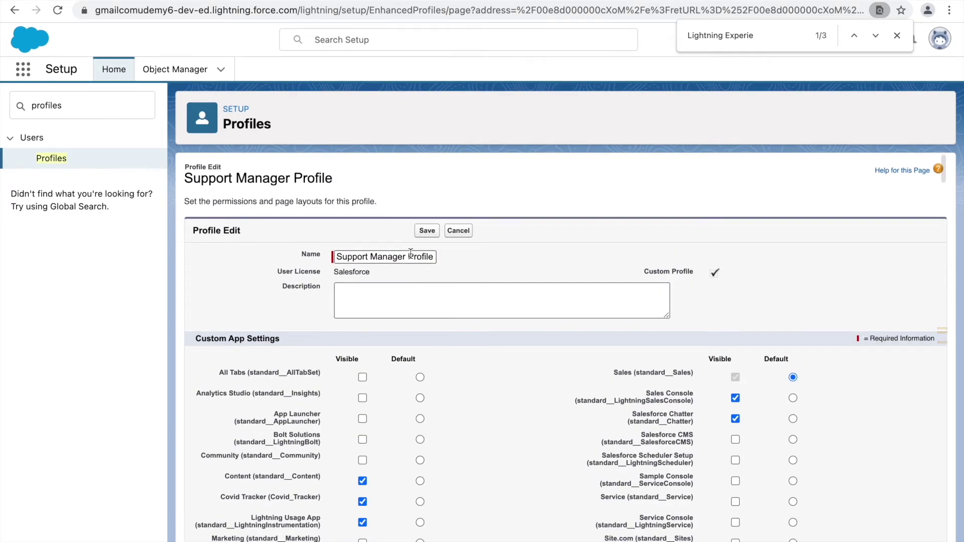
{"action": "left_click", "coordinate": [423, 234]}
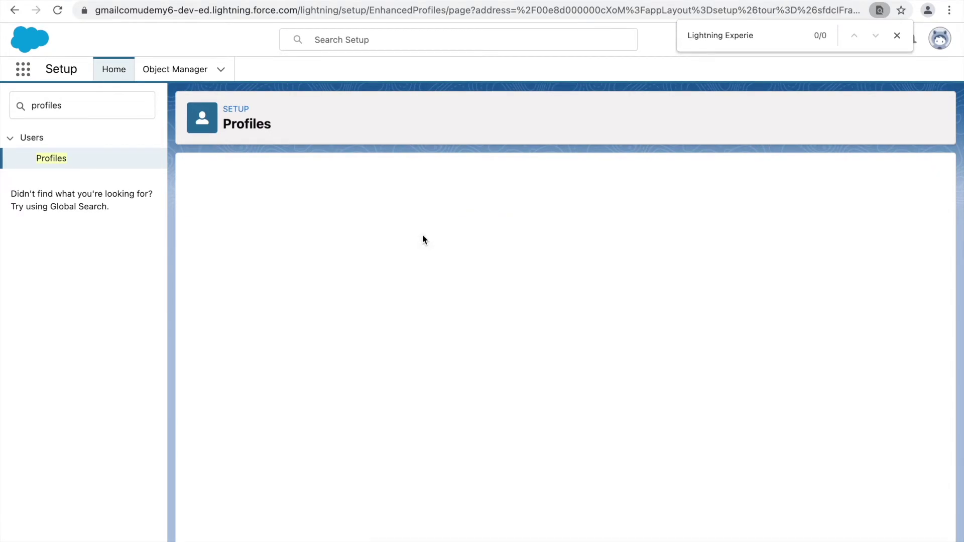
Step: Switch to the incognito window, reload the Support Manager session and open Contacts in Covid Tracker
{"action": "key", "text": "ctrl+Up"}
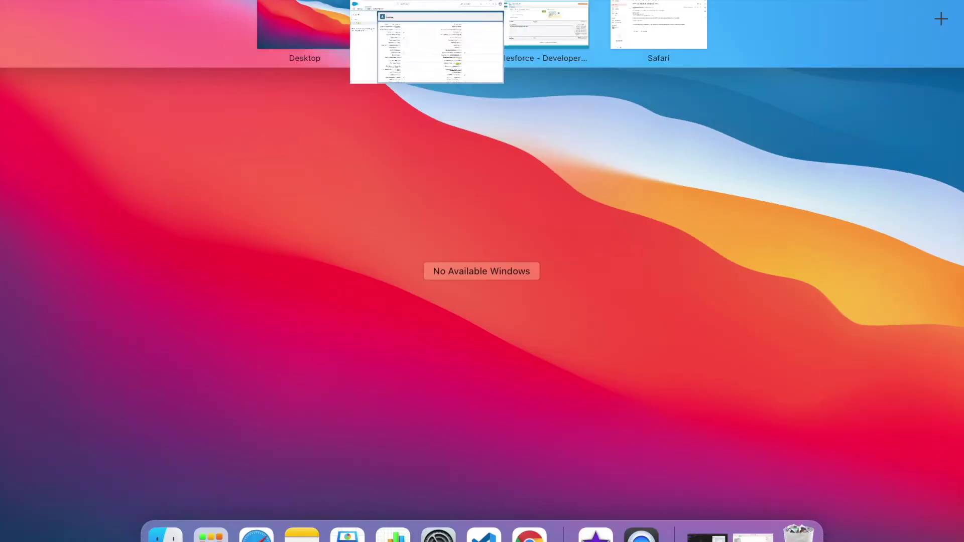
{"action": "left_click", "coordinate": [535, 15]}
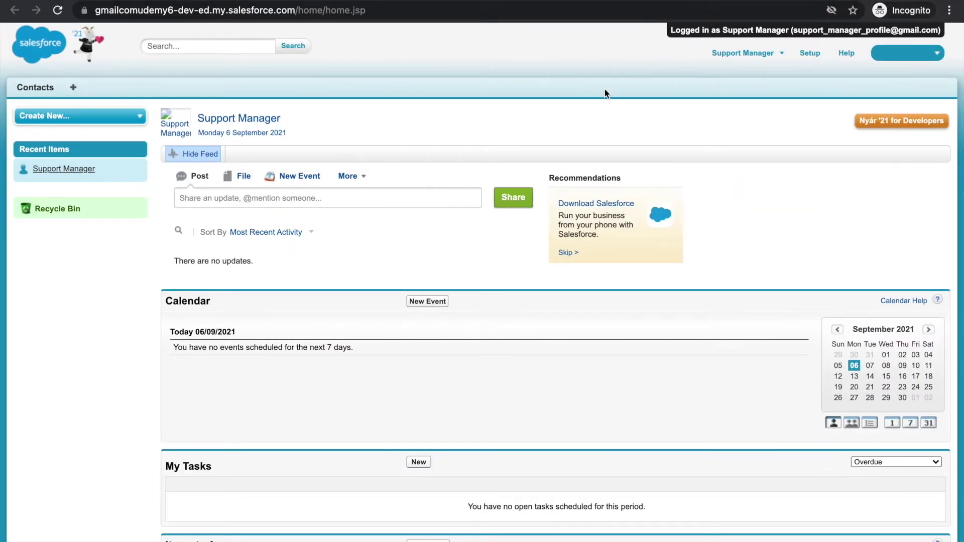
{"action": "key", "text": "super+r"}
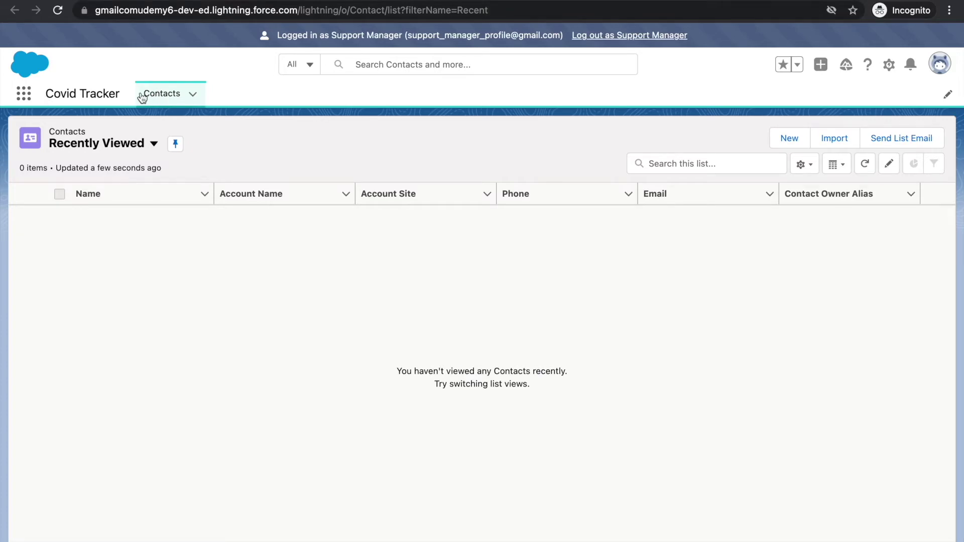
{"action": "left_click", "coordinate": [161, 98]}
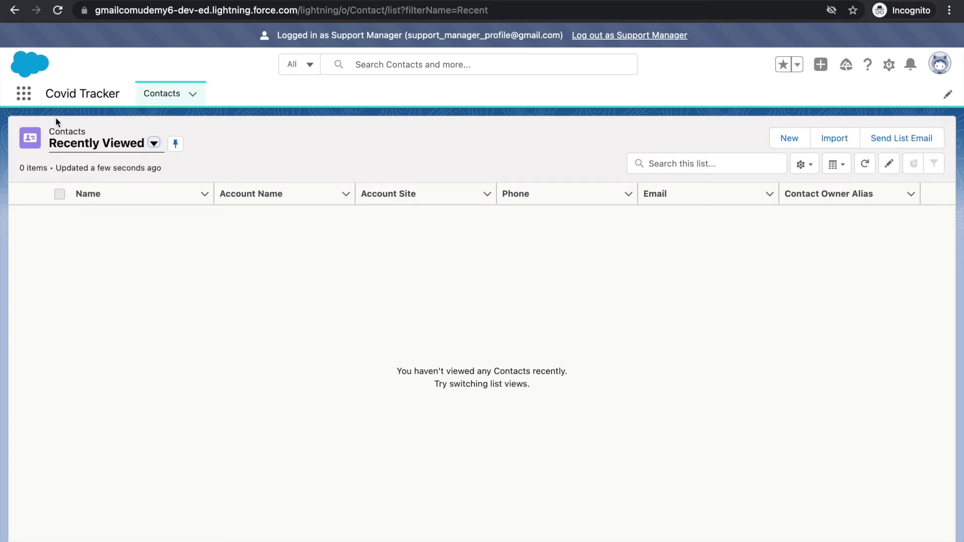
Step: Show all apps in the App Launcher and move Covid Tracker to the first position
{"action": "left_click", "coordinate": [23, 99]}
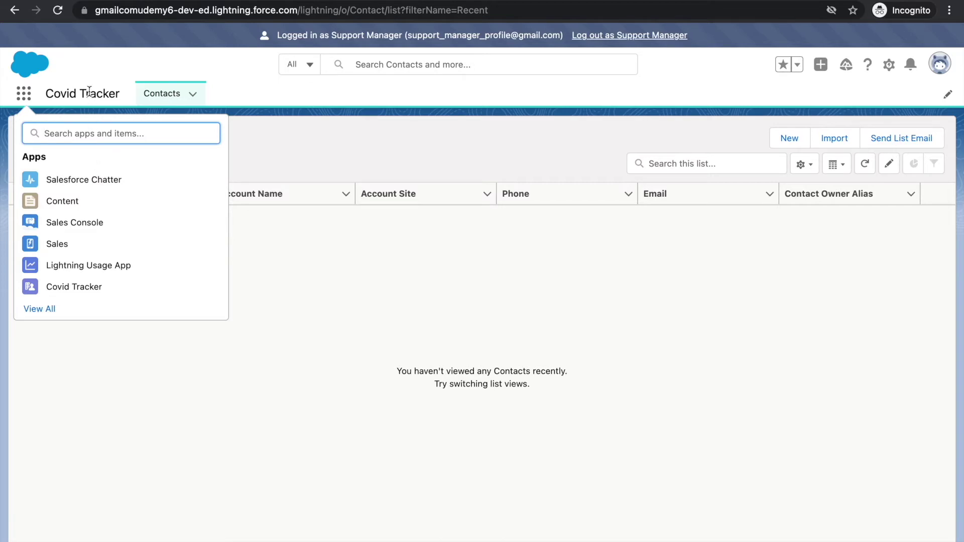
{"action": "left_click", "coordinate": [39, 308]}
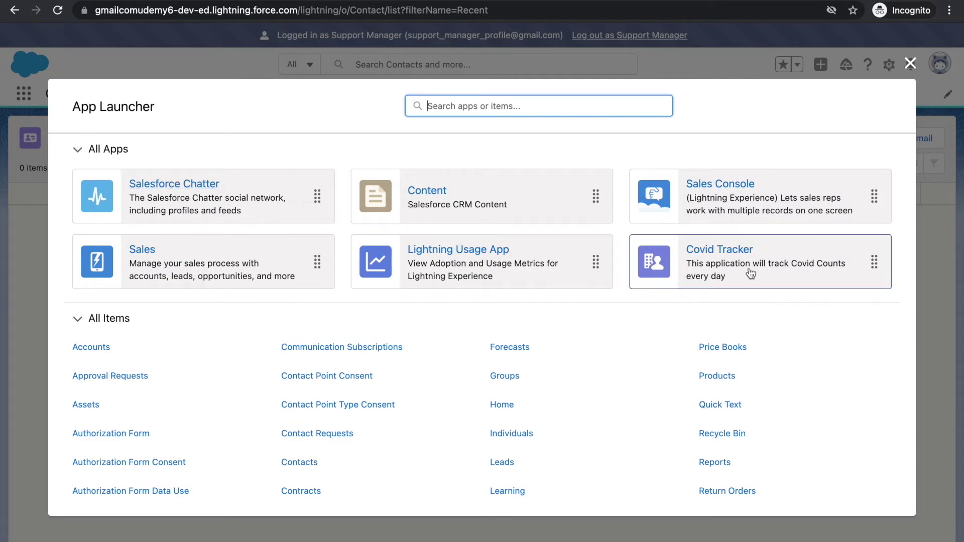
{"action": "left_click_drag", "start_coordinate": [764, 271], "coordinate": [279, 189]}
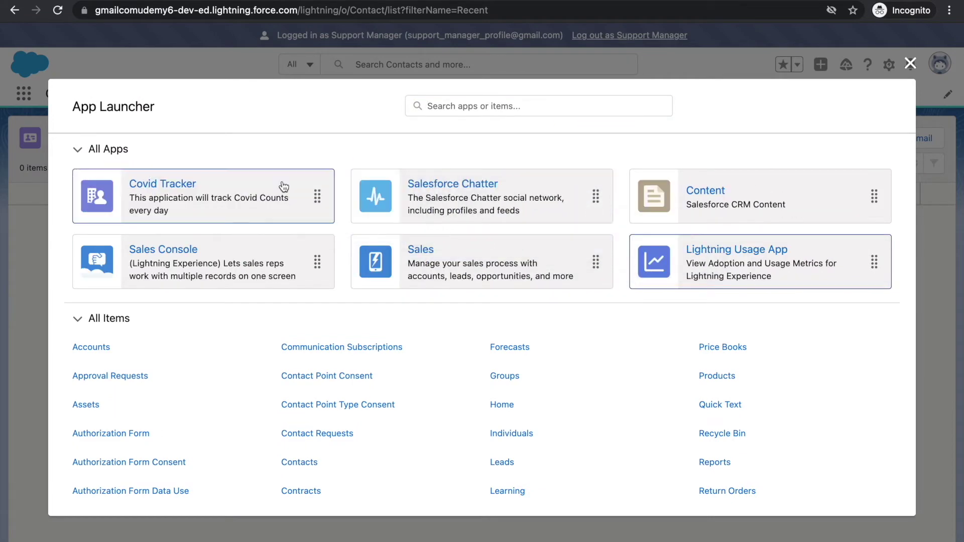
Step: Switch to the administrator's Profiles window and open Support Manager Profile for editing at its Custom App Settings
{"action": "key", "text": "ctrl+Up"}
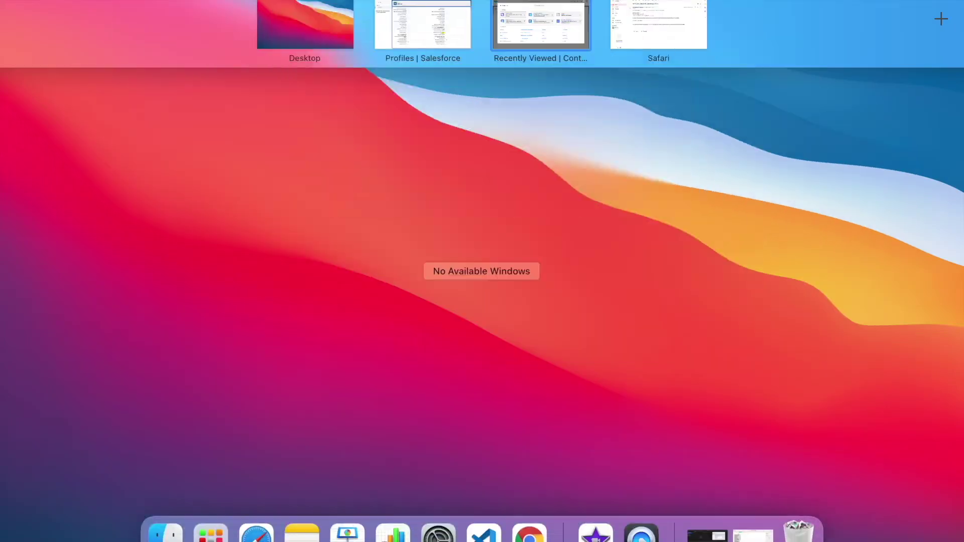
{"action": "left_click", "coordinate": [459, 23]}
{"action": "scroll", "coordinate": [305, 295], "scroll_direction": "up", "scroll_amount": 20}
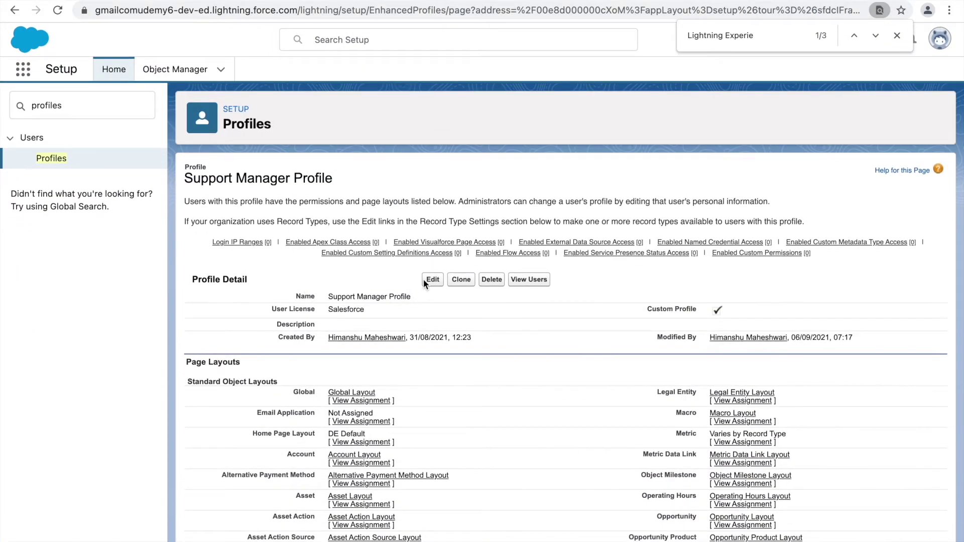
{"action": "left_click", "coordinate": [427, 283]}
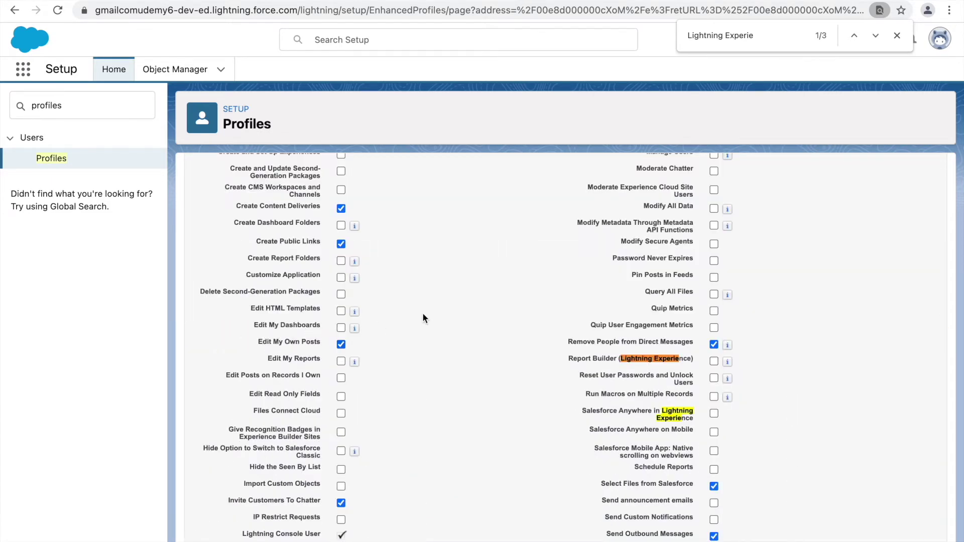
{"action": "scroll", "coordinate": [423, 313], "scroll_direction": "up", "scroll_amount": 10}
{"action": "left_click", "coordinate": [897, 35]}
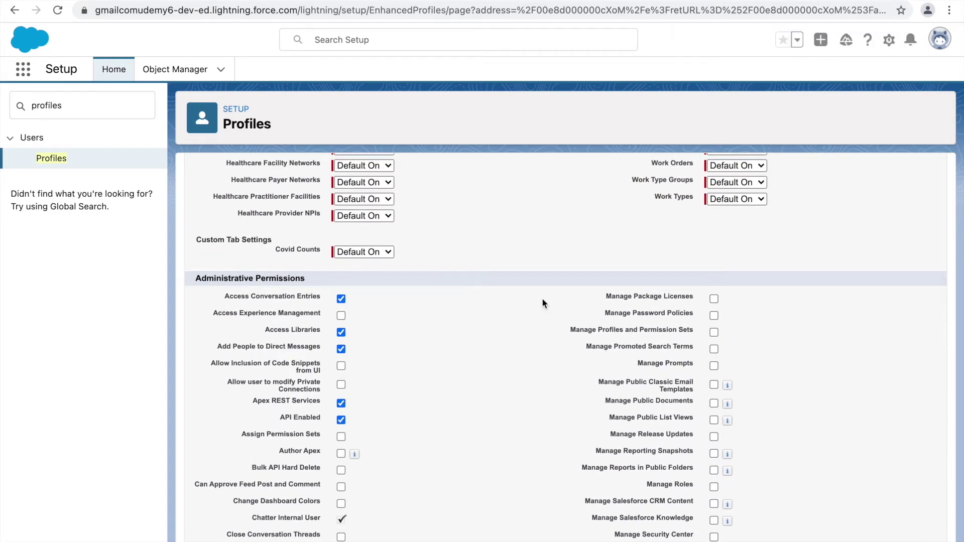
{"action": "scroll", "coordinate": [541, 298], "scroll_direction": "up", "scroll_amount": 15}
{"action": "scroll", "coordinate": [542, 297], "scroll_direction": "down", "scroll_amount": 3}
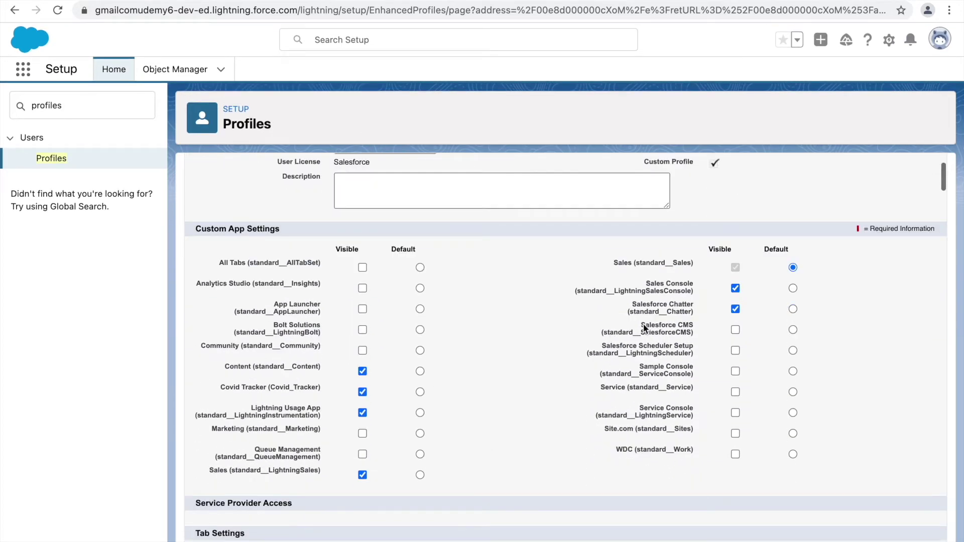
Step: Hide both Sales apps, Sales Console, Salesforce Chatter, Content and Lightning Usage App, make Covid Tracker the default app, and save the profile
{"action": "left_click", "coordinate": [736, 288]}
{"action": "left_click", "coordinate": [736, 309]}
{"action": "left_click", "coordinate": [363, 372]}
{"action": "left_click", "coordinate": [363, 412]}
{"action": "left_click", "coordinate": [362, 475]}
{"action": "left_click", "coordinate": [420, 392]}
{"action": "left_click", "coordinate": [735, 268]}
{"action": "scroll", "coordinate": [541, 307], "scroll_direction": "up", "scroll_amount": 3}
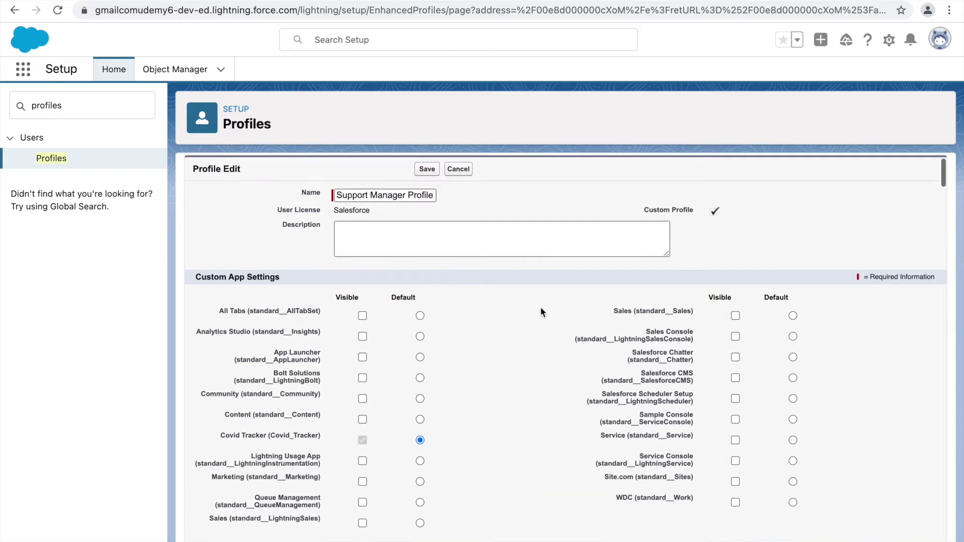
{"action": "left_click", "coordinate": [428, 231]}
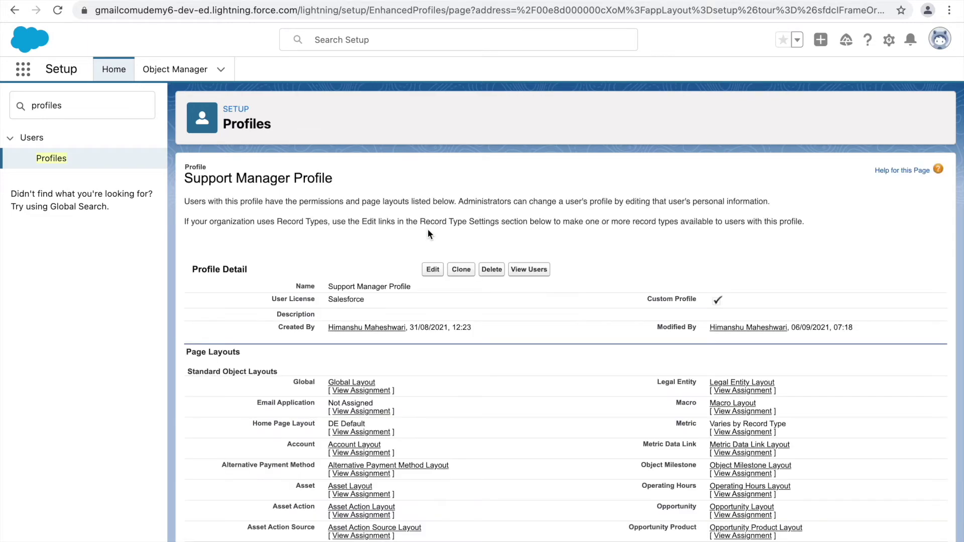
Step: Reload the Support Manager session in the incognito window and check all apps available in the App Launcher
{"action": "key", "text": "ctrl+Up"}
{"action": "left_click", "coordinate": [518, 9]}
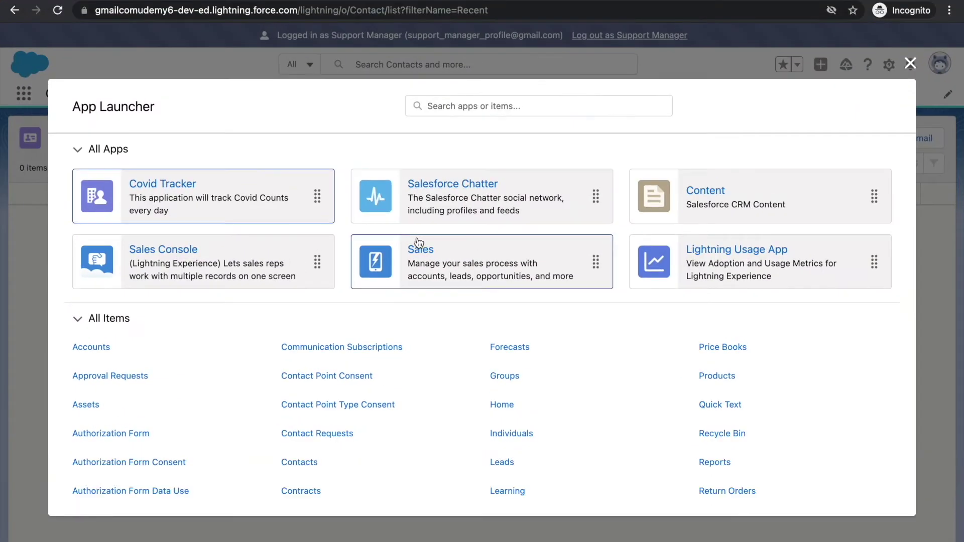
{"action": "left_click", "coordinate": [420, 243]}
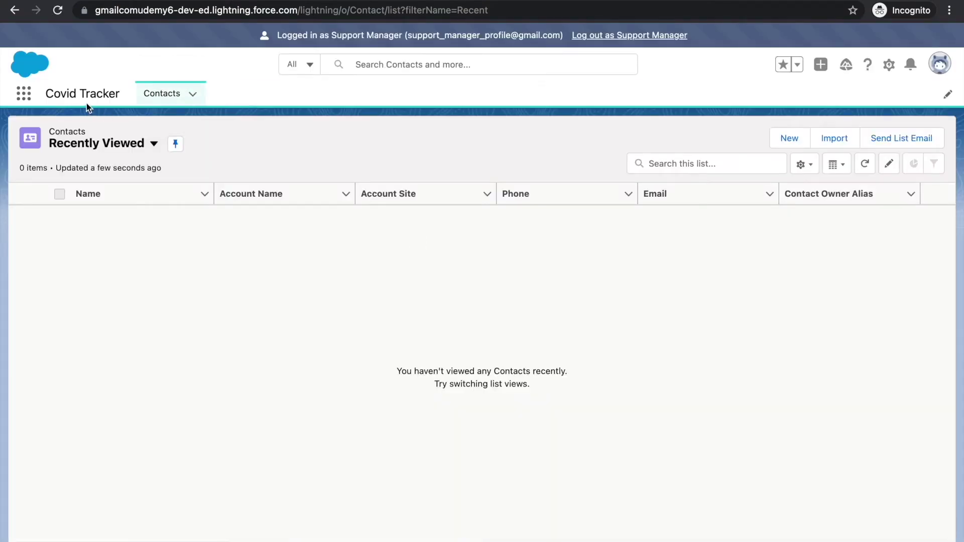
{"action": "left_click", "coordinate": [24, 95]}
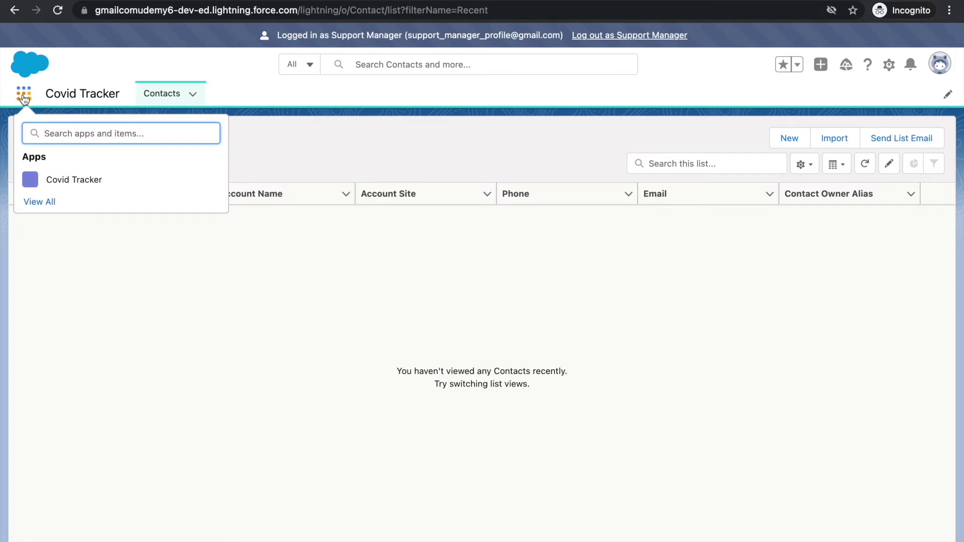
{"action": "left_click", "coordinate": [32, 200]}
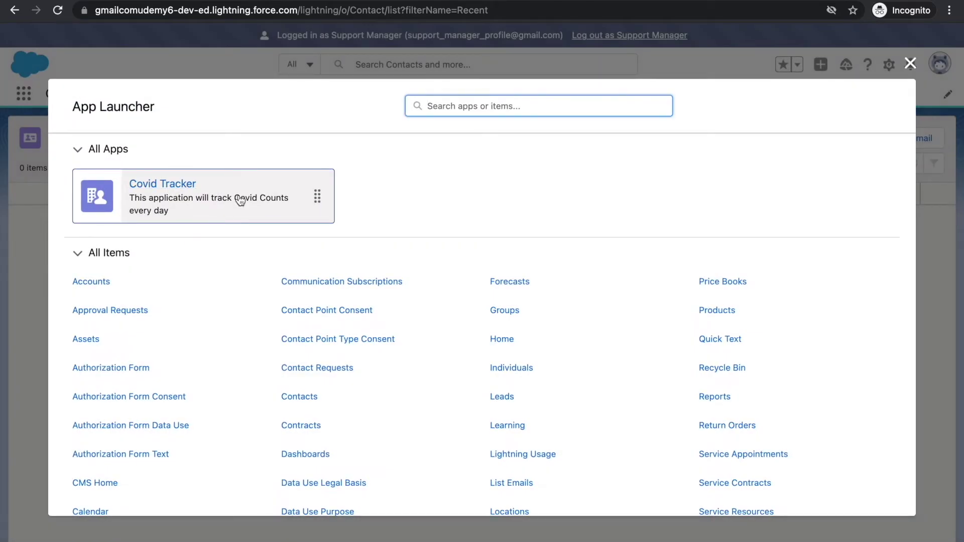
{"action": "left_click", "coordinate": [911, 65]}
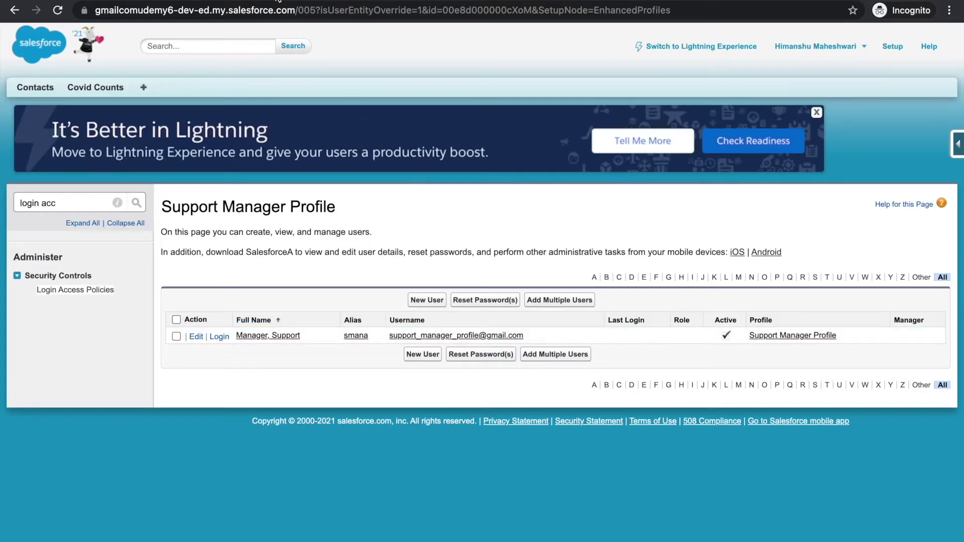
Step: Return to the administrator's window and duplicate the Support Manager Profile tab
{"action": "key", "text": "ctrl+Right"}
{"action": "key", "text": "ctrl+Up"}
{"action": "left_click", "coordinate": [424, 22]}
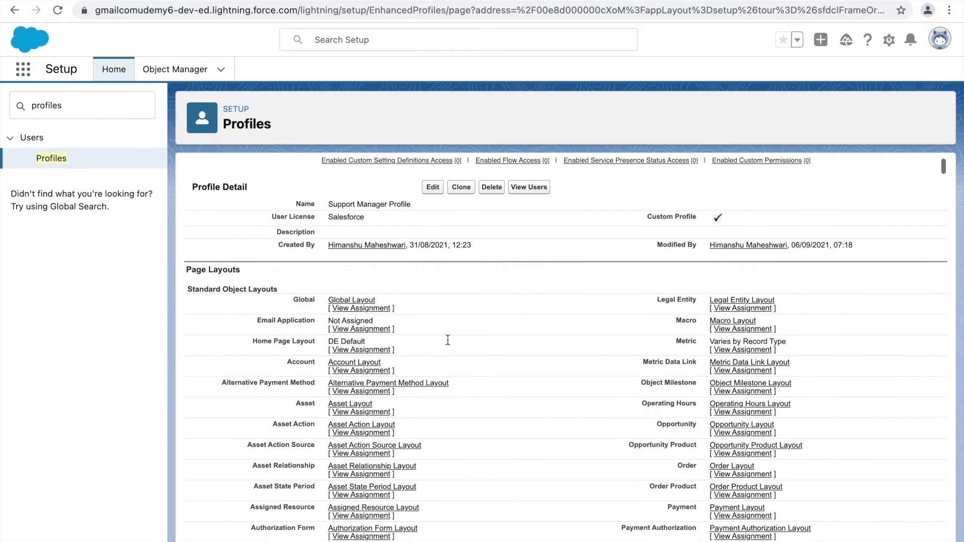
{"action": "scroll", "coordinate": [448, 340], "scroll_direction": "up", "scroll_amount": 3}
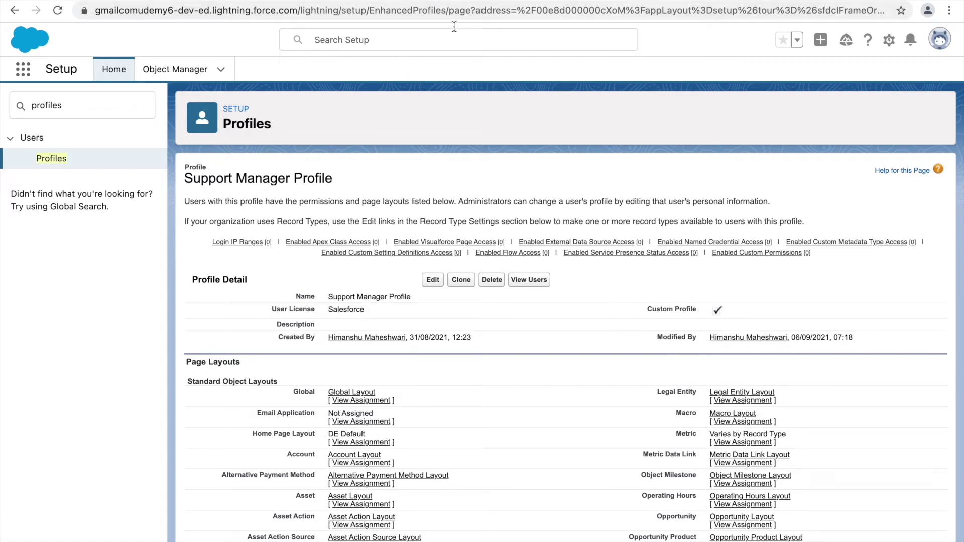
{"action": "right_click", "coordinate": [407, 1]}
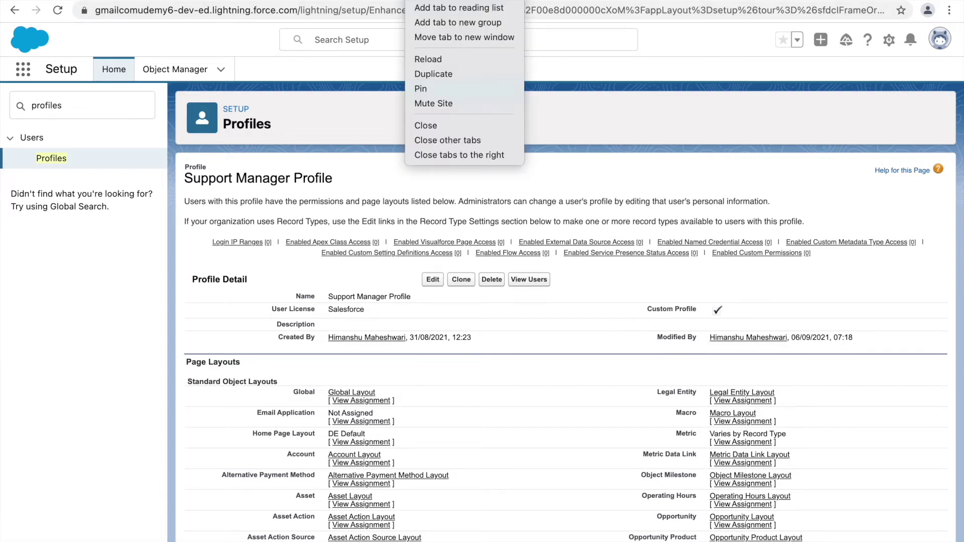
{"action": "left_click", "coordinate": [450, 74]}
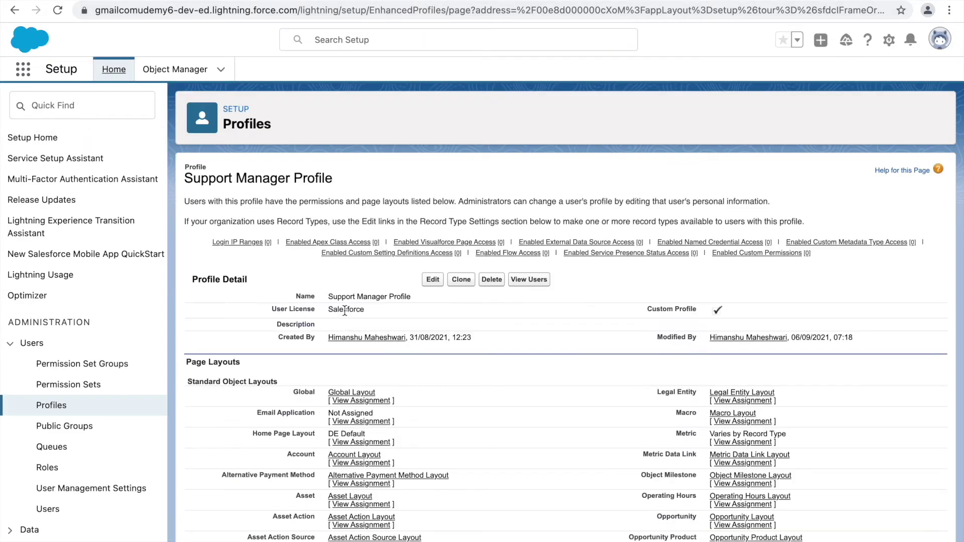
Step: In the duplicated tab, filter the profiles by S and open the System Administrator profile
{"action": "left_click", "coordinate": [49, 408]}
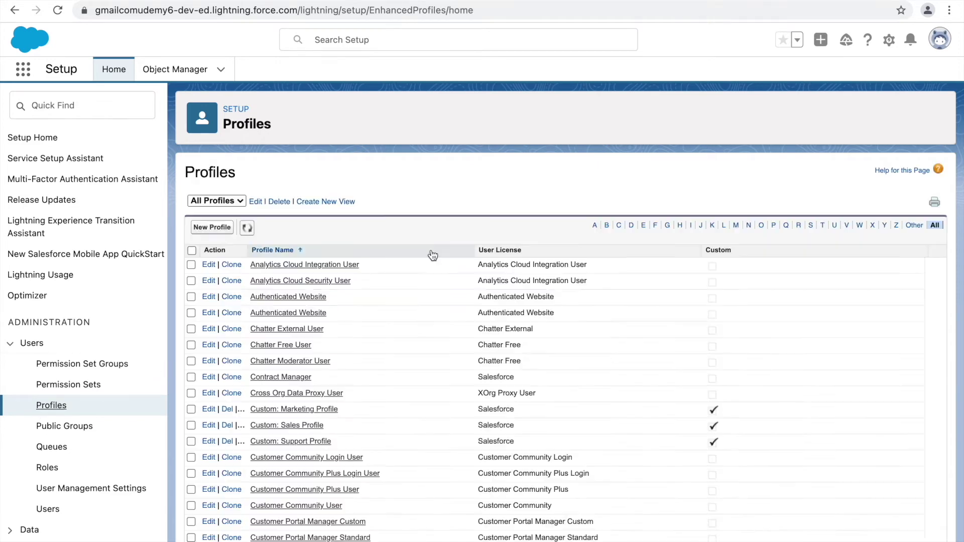
{"action": "left_click", "coordinate": [811, 226]}
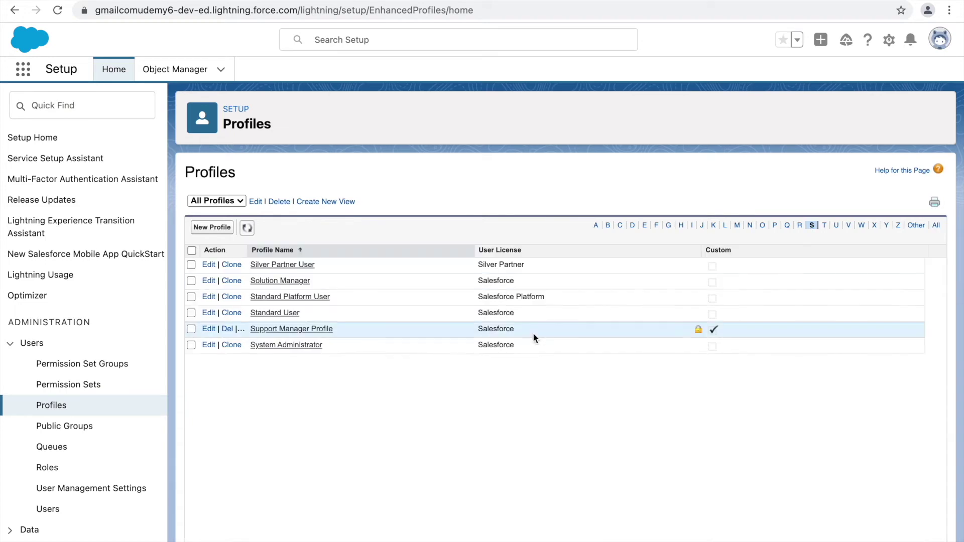
{"action": "left_click", "coordinate": [289, 349]}
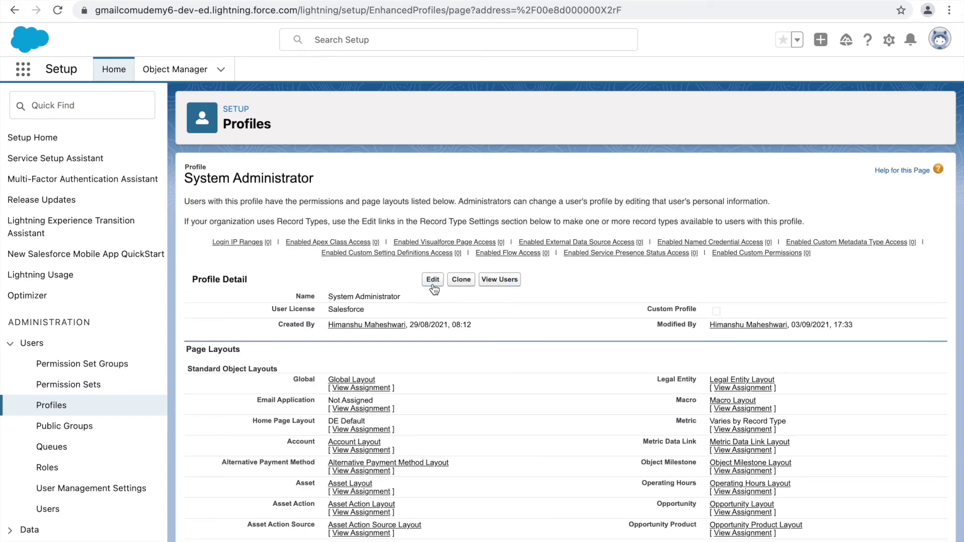
Step: Search the System Administrator profile for "Object Permi" and examine the Standard and Custom Object Permissions headings
{"action": "scroll", "coordinate": [482, 349], "scroll_direction": "down", "scroll_amount": 7}
{"action": "scroll", "coordinate": [482, 350], "scroll_direction": "down", "scroll_amount": 8}
{"action": "key", "text": "ctrl+f"}
{"action": "type", "text": "Object Permi"}
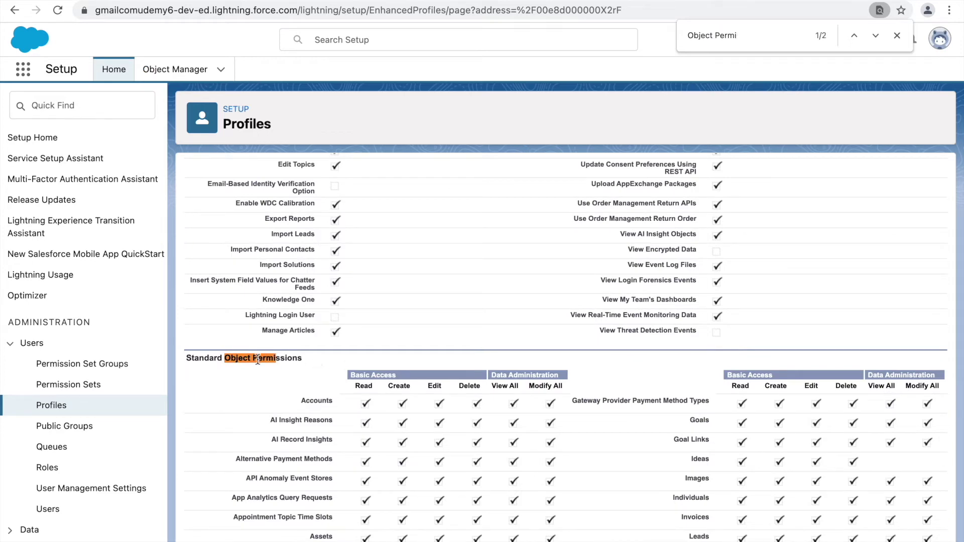
{"action": "scroll", "coordinate": [303, 362], "scroll_direction": "down", "scroll_amount": 1}
{"action": "scroll", "coordinate": [303, 364], "scroll_direction": "down", "scroll_amount": 15}
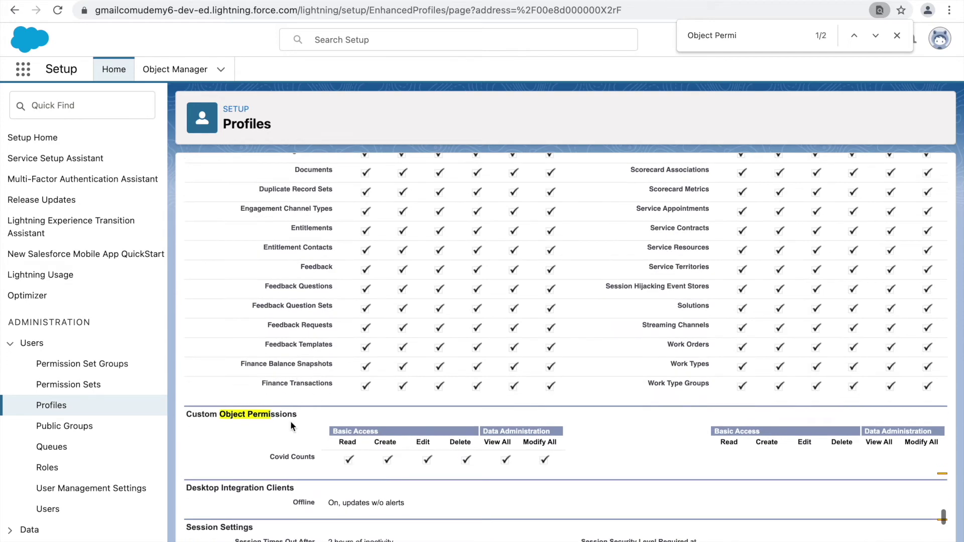
{"action": "left_click_drag", "start_coordinate": [301, 415], "coordinate": [186, 415]}
{"action": "left_click", "coordinate": [316, 412]}
Step: Examine the System Administrator's Read, Create, Edit and Delete access on standard objects and on Covid Counts
{"action": "scroll", "coordinate": [316, 413], "scroll_direction": "up", "scroll_amount": 4}
{"action": "scroll", "coordinate": [316, 413], "scroll_direction": "up", "scroll_amount": 10}
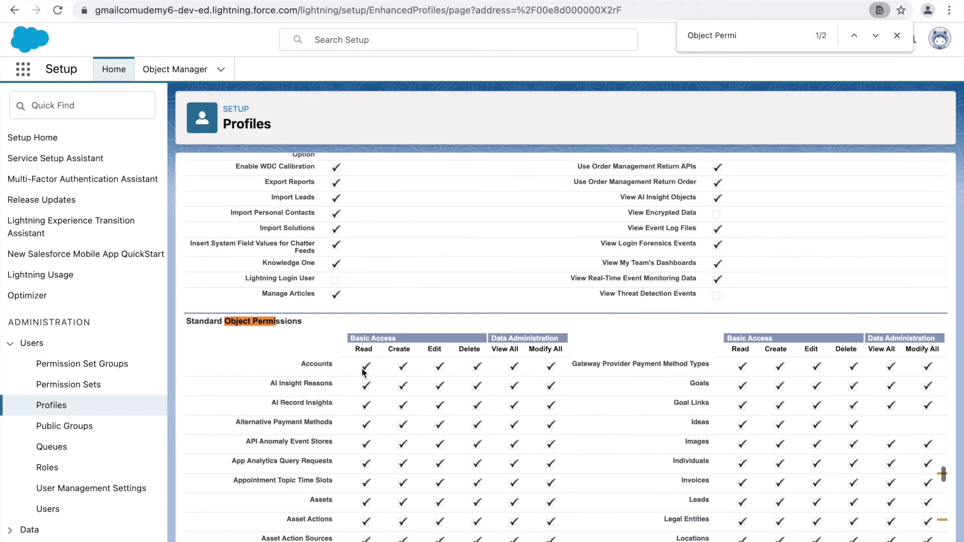
{"action": "left_click_drag", "start_coordinate": [419, 345], "coordinate": [480, 353]}
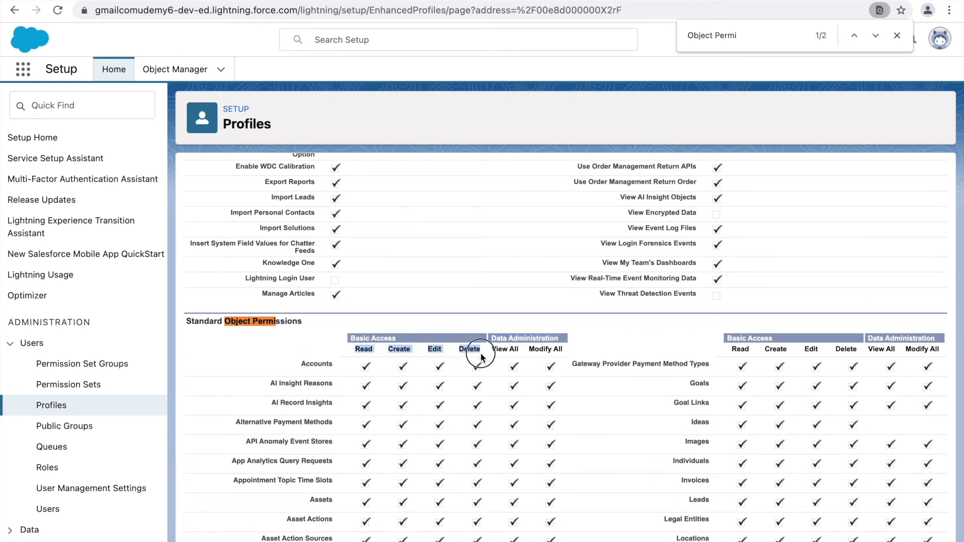
{"action": "left_click", "coordinate": [269, 365]}
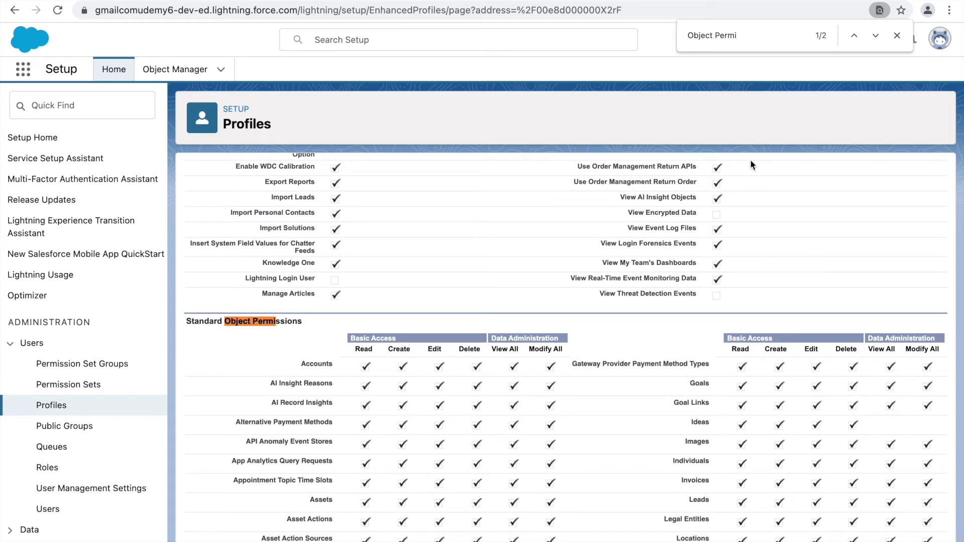
{"action": "scroll", "coordinate": [515, 400], "scroll_direction": "down", "scroll_amount": 2}
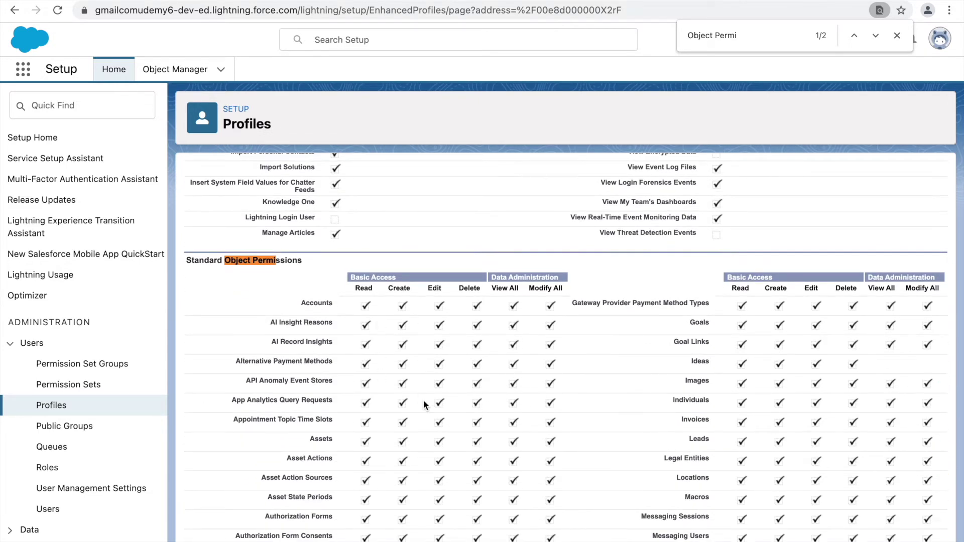
{"action": "scroll", "coordinate": [424, 402], "scroll_direction": "down", "scroll_amount": 6}
{"action": "scroll", "coordinate": [424, 400], "scroll_direction": "down", "scroll_amount": 12}
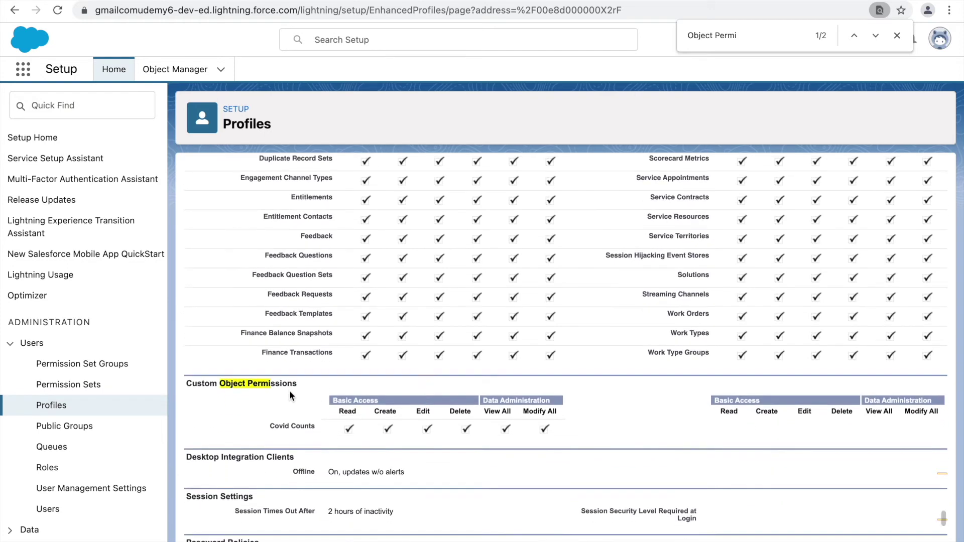
{"action": "left_click_drag", "start_coordinate": [301, 382], "coordinate": [220, 385]}
{"action": "left_click", "coordinate": [274, 415]}
{"action": "left_click", "coordinate": [898, 36]}
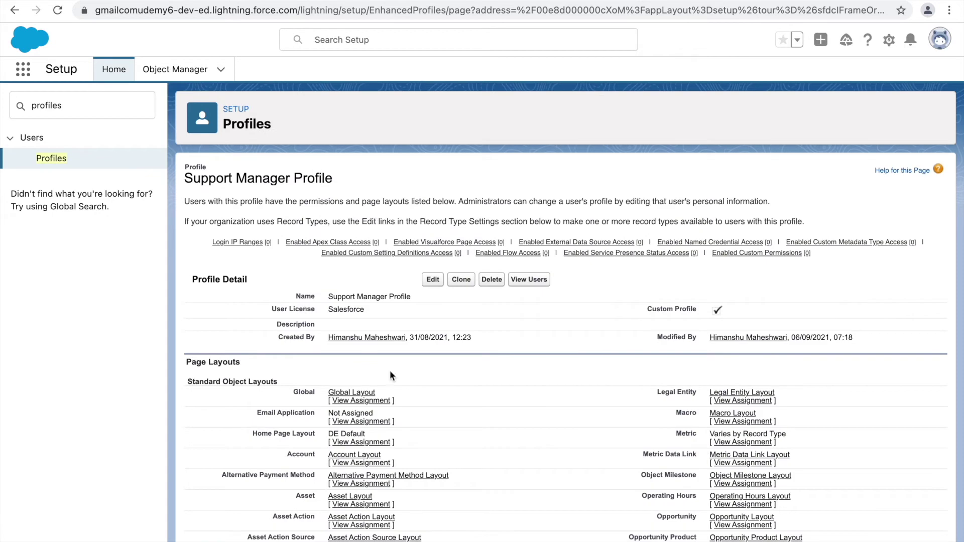
Step: In the original Support Manager Profile tab, search for "Custom Object Perm" to examine the Covid Counts access
{"action": "key", "text": "ctrl+f"}
{"action": "type", "text": "Custom"}
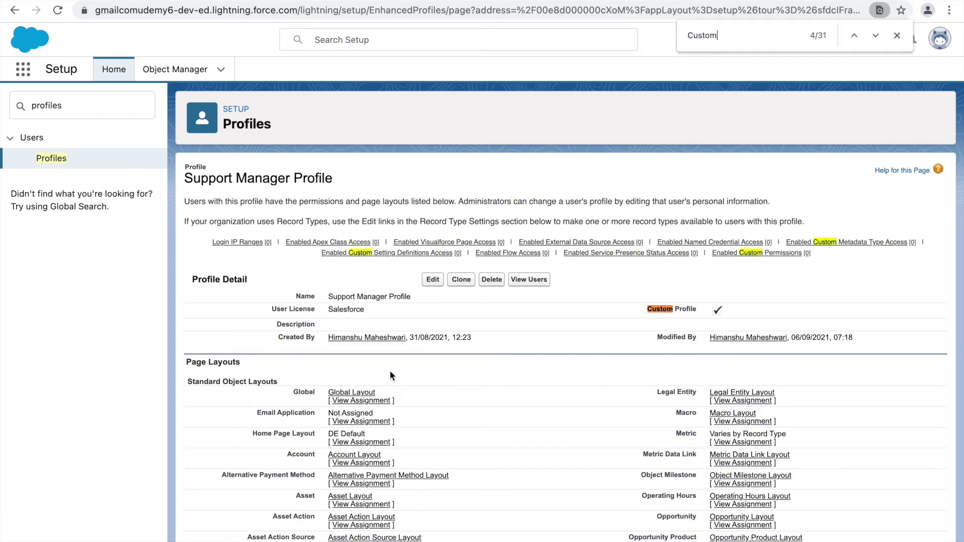
{"action": "type", "text": " Object Perm"}
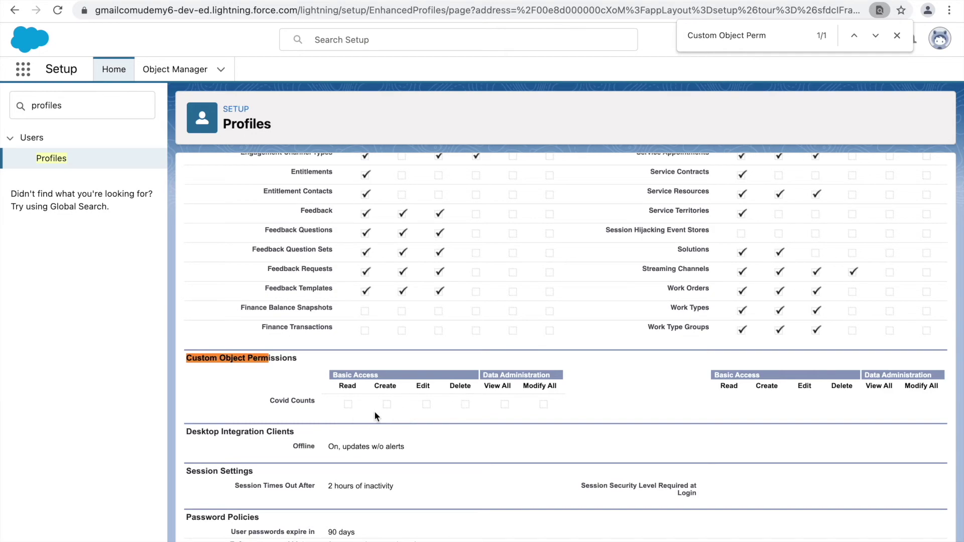
Step: Check Covid Tracker's tabs in the Support Manager's incognito window and return to the administrator's Profiles window
{"action": "key", "text": "ctrl+Up"}
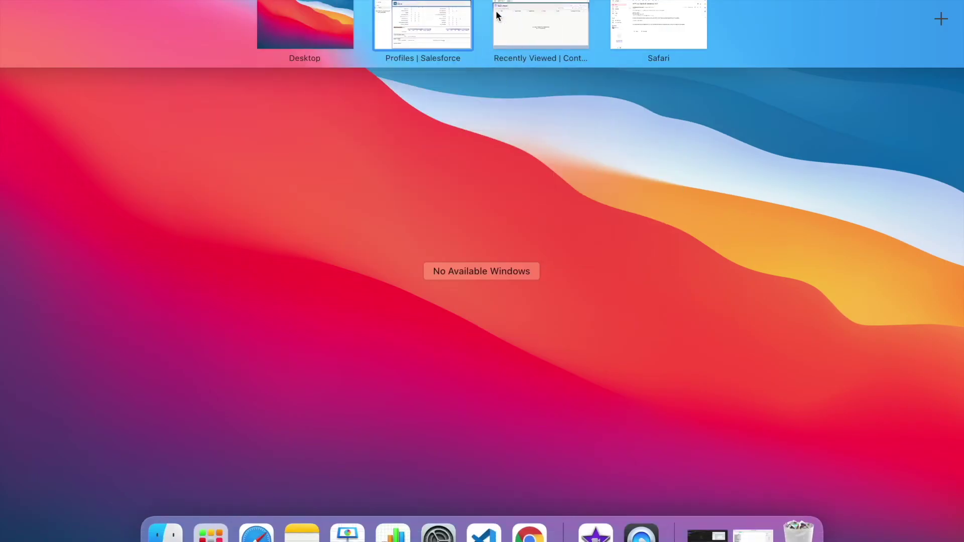
{"action": "left_click", "coordinate": [496, 11]}
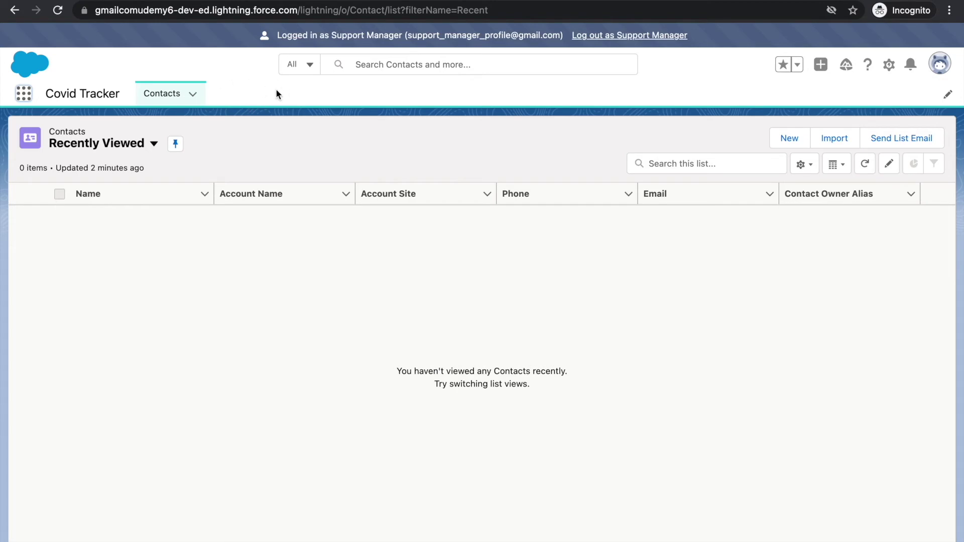
{"action": "key", "text": "ctrl+Up"}
{"action": "left_click", "coordinate": [471, 21]}
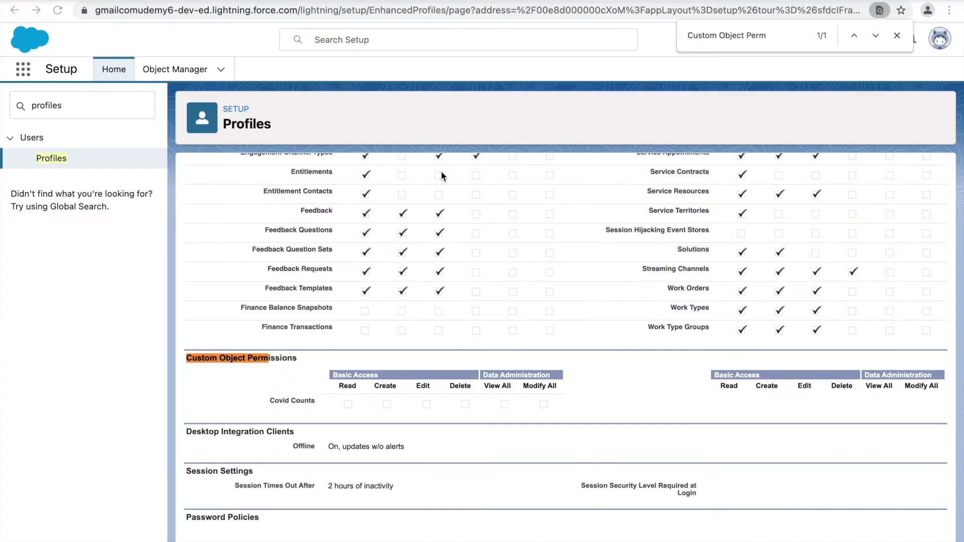
Step: Edit the Support Manager Profile to grant Read, Create and Edit access on Covid Counts, and save the profile
{"action": "scroll", "coordinate": [454, 178], "scroll_direction": "up", "scroll_amount": 20}
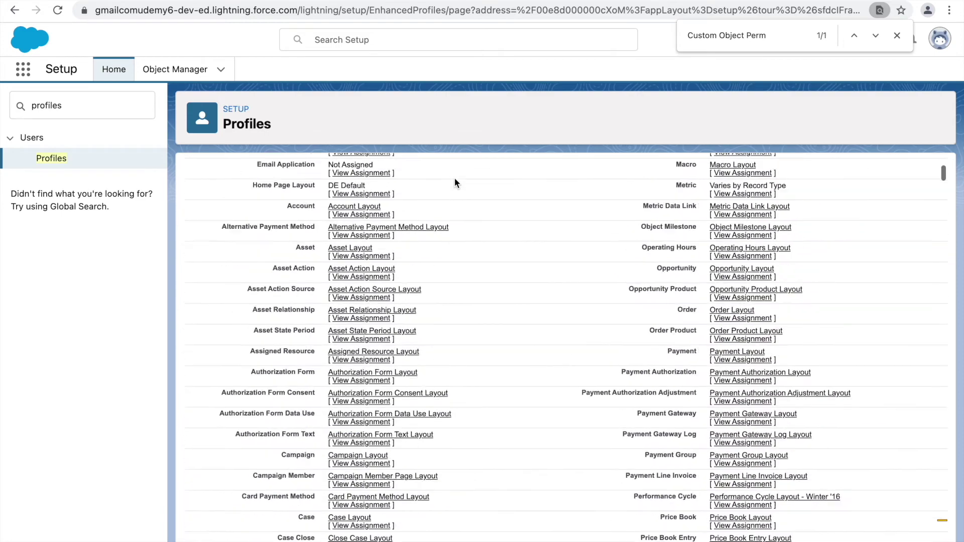
{"action": "left_click", "coordinate": [430, 280]}
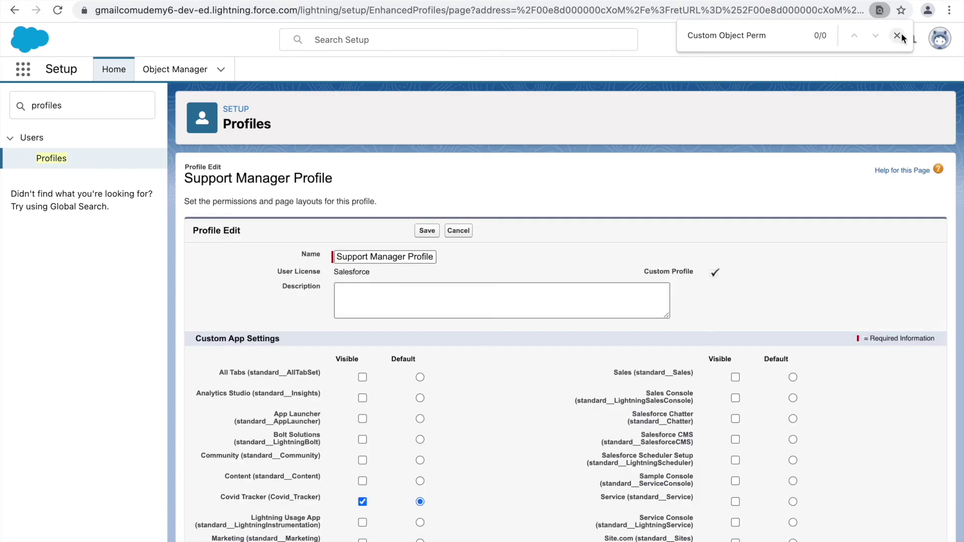
{"action": "left_click", "coordinate": [898, 36]}
{"action": "scroll", "coordinate": [508, 388], "scroll_direction": "down", "scroll_amount": 15}
{"action": "scroll", "coordinate": [509, 388], "scroll_direction": "down", "scroll_amount": 20}
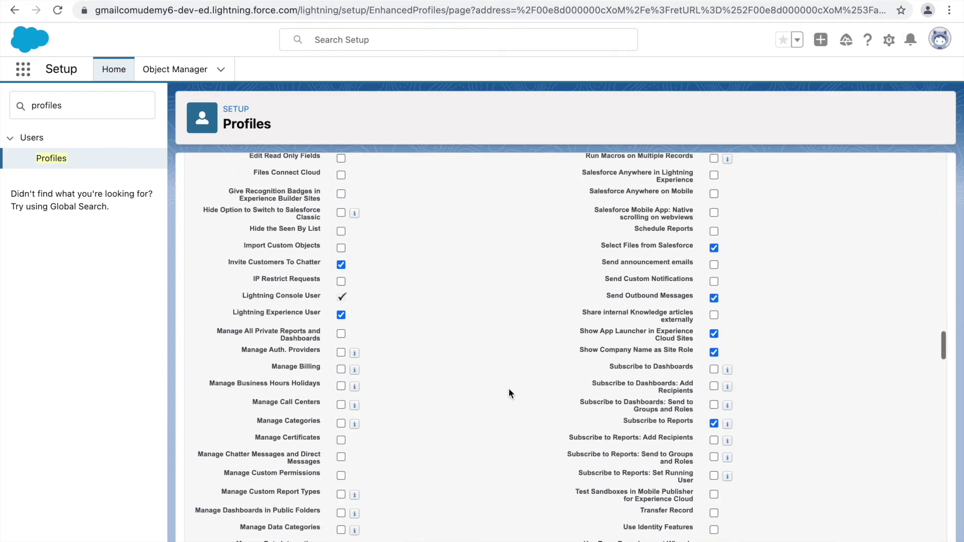
{"action": "scroll", "coordinate": [509, 392], "scroll_direction": "down", "scroll_amount": 20}
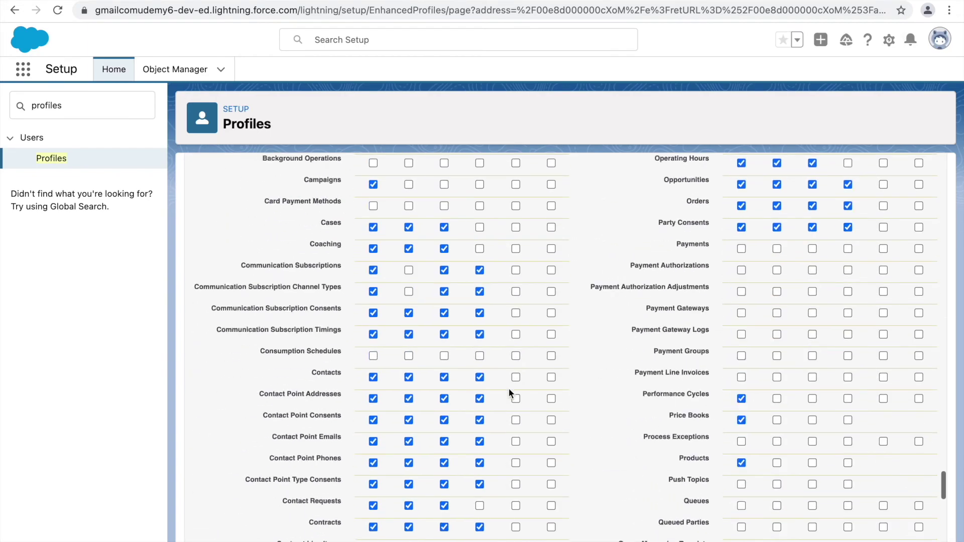
{"action": "scroll", "coordinate": [509, 394], "scroll_direction": "up", "scroll_amount": 1}
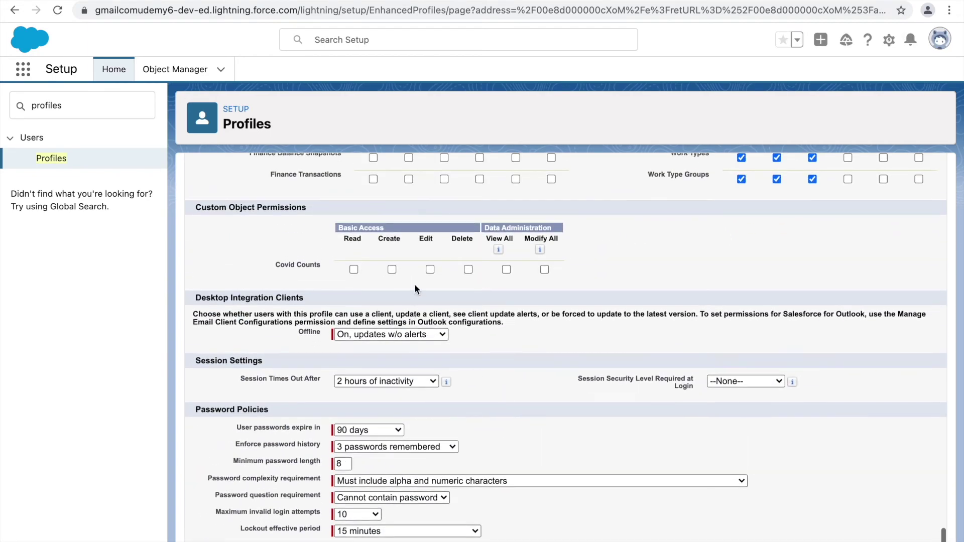
{"action": "left_click", "coordinate": [354, 270]}
{"action": "left_click", "coordinate": [392, 270]}
{"action": "left_click", "coordinate": [430, 270]}
{"action": "scroll", "coordinate": [637, 288], "scroll_direction": "up", "scroll_amount": 20}
{"action": "left_click", "coordinate": [425, 232]}
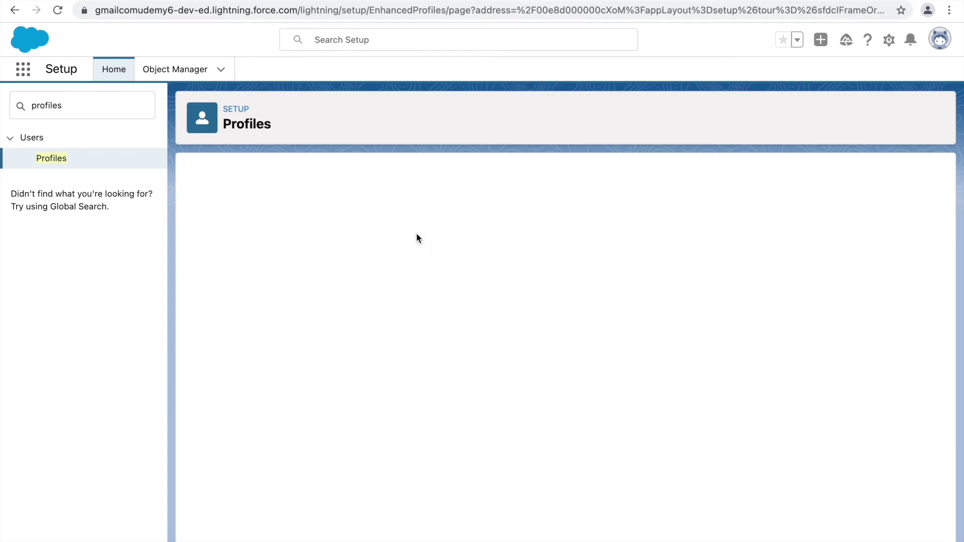
Step: Switch to the Support Manager's incognito window and open the Covid Counts list in Covid Tracker
{"action": "key", "text": "ctrl+Up"}
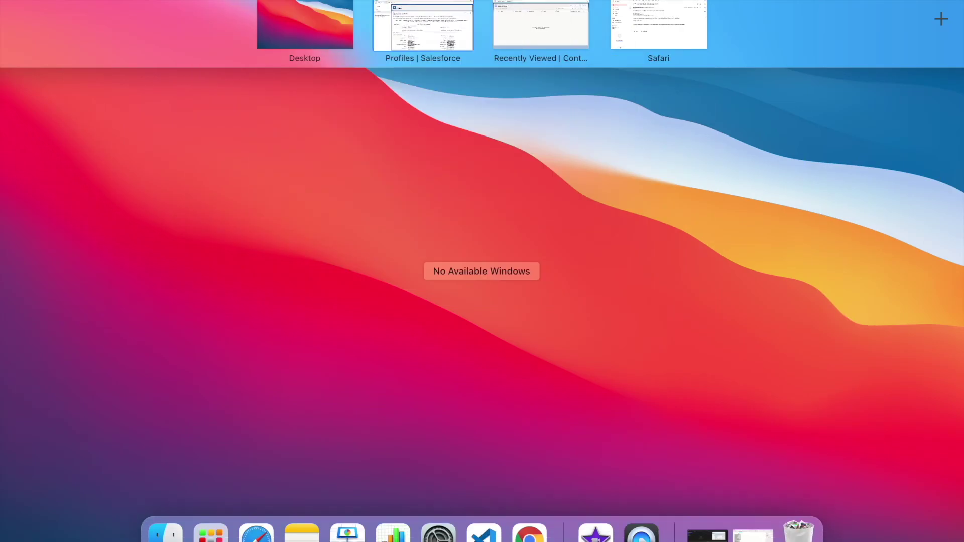
{"action": "left_click", "coordinate": [536, 23]}
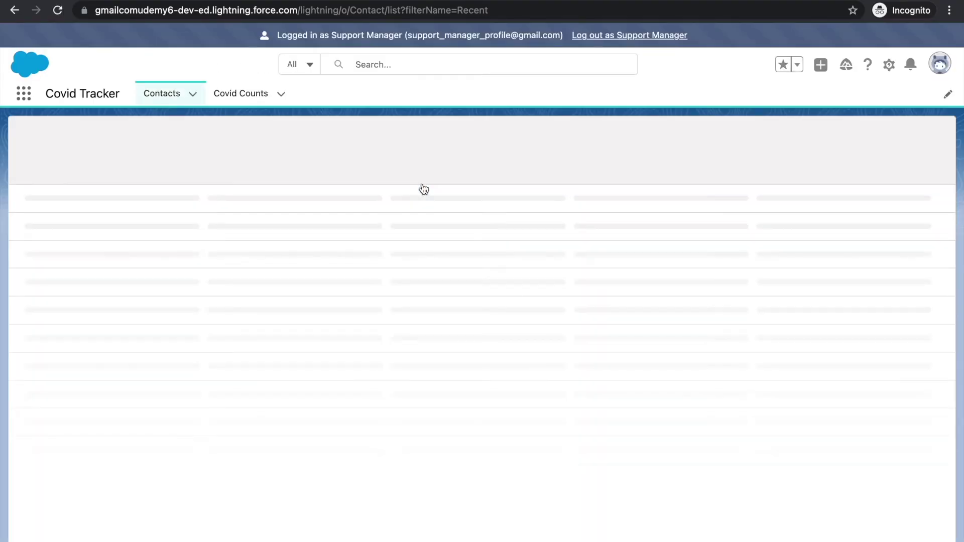
{"action": "left_click", "coordinate": [238, 103]}
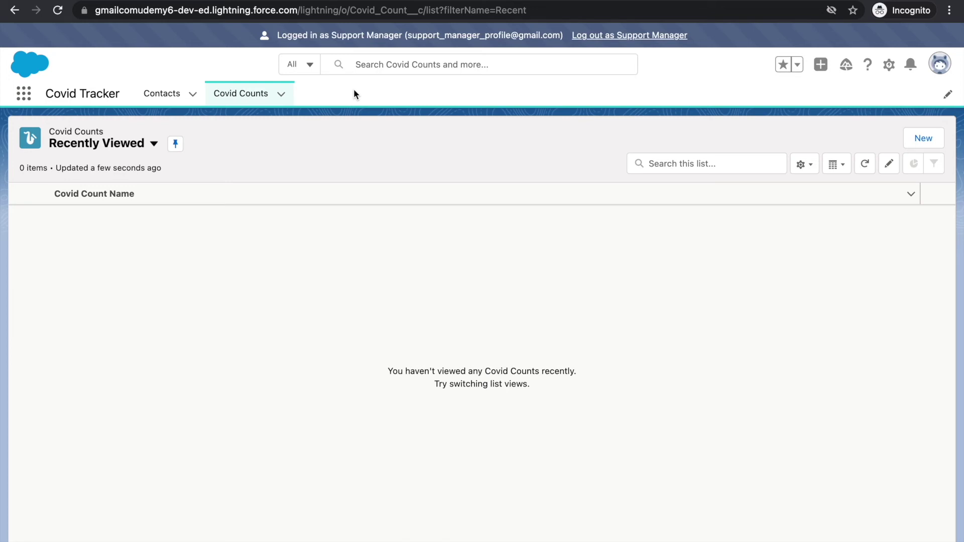
{"action": "left_click", "coordinate": [238, 97]}
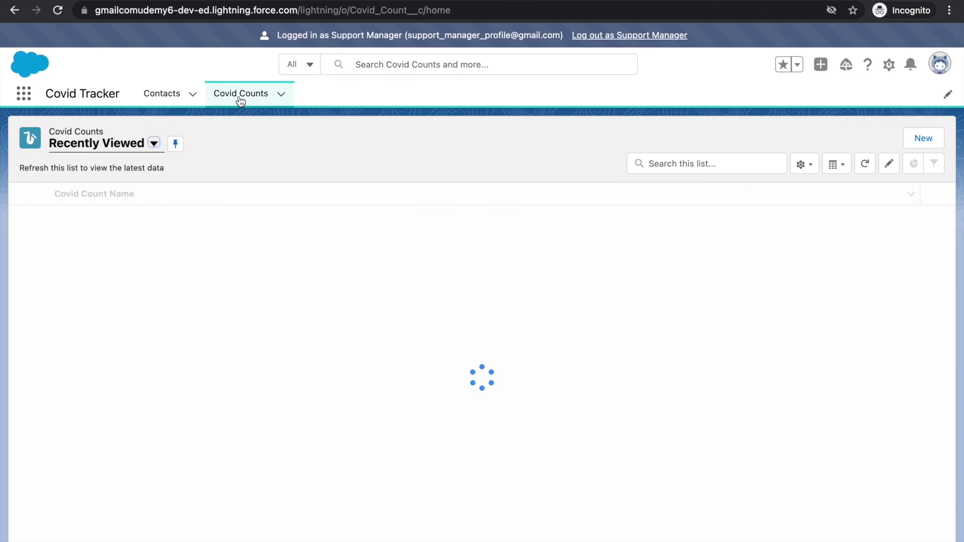
Step: Start a new Covid Count record and examine the Comments field in its form
{"action": "left_click", "coordinate": [922, 139]}
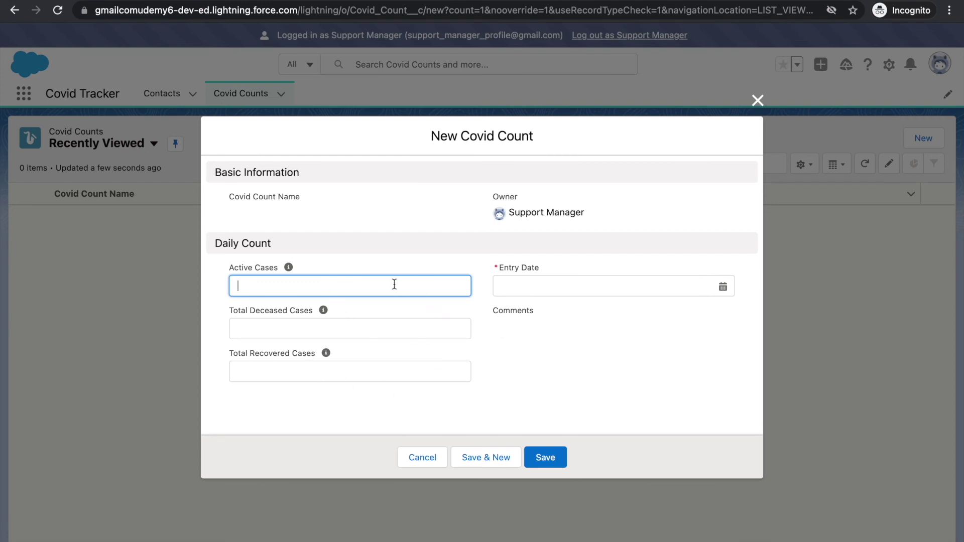
{"action": "left_click_drag", "start_coordinate": [494, 311], "coordinate": [534, 315]}
{"action": "left_click", "coordinate": [547, 315]}
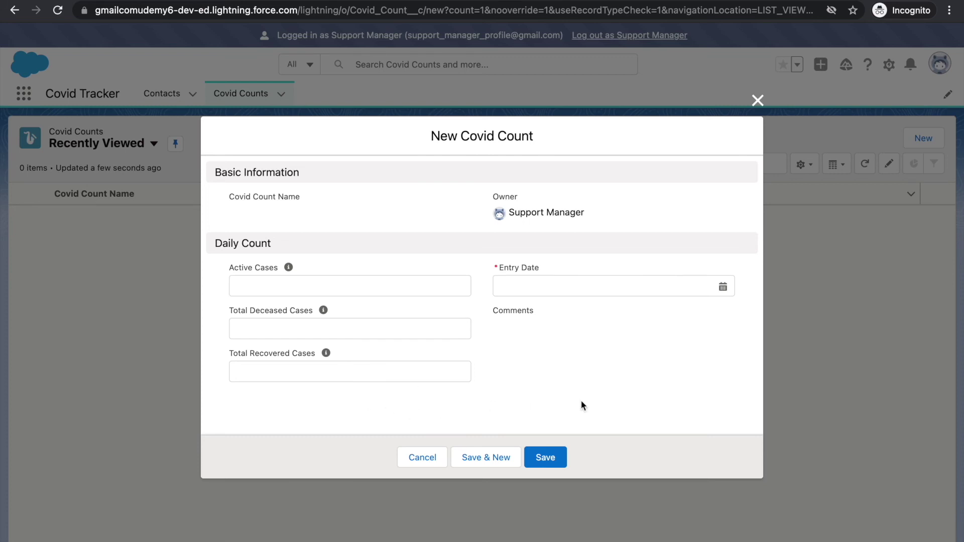
Step: Enter 13,000 active cases, 1,400 total deceased cases and 1,500 total recovered cases for the new Covid Count
{"action": "left_click", "coordinate": [300, 283]}
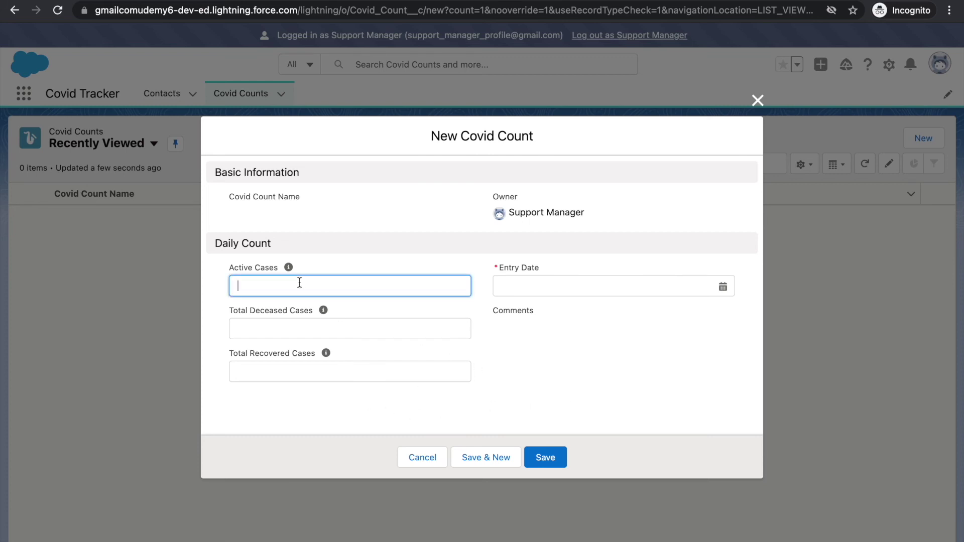
{"action": "type", "text": "13000"}
{"action": "key", "text": "Tab"}
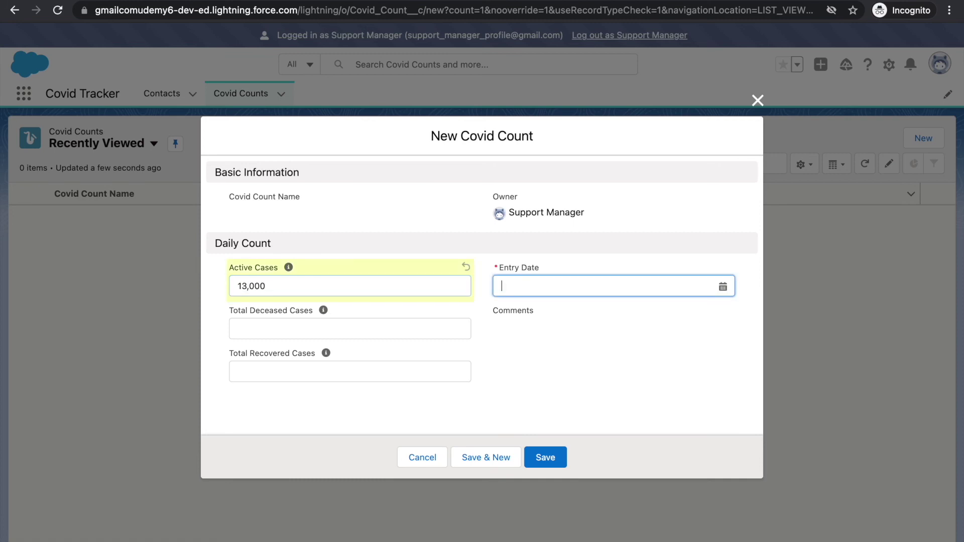
{"action": "left_click", "coordinate": [325, 336]}
{"action": "type", "text": "1,4"}
{"action": "type", "text": "00"}
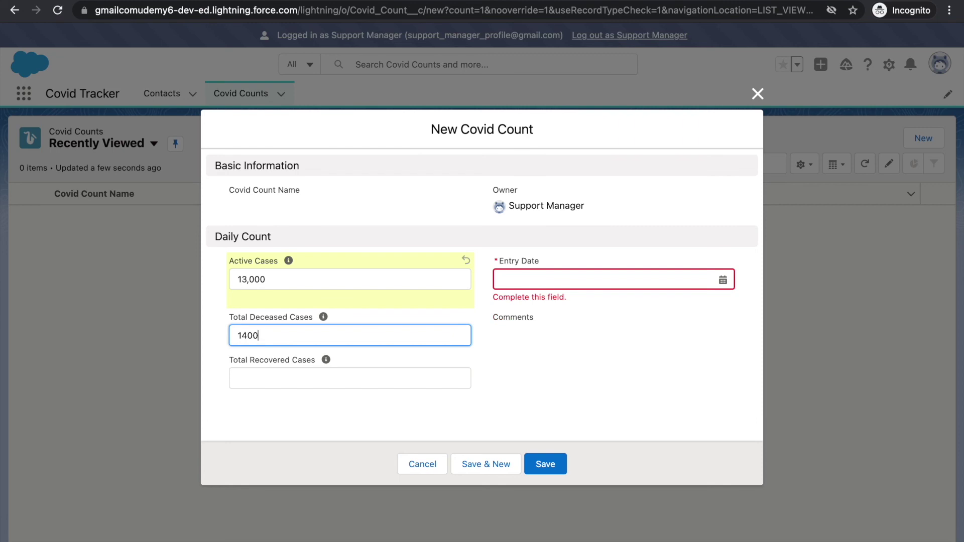
{"action": "left_click", "coordinate": [327, 374]}
{"action": "type", "text": "1500"}
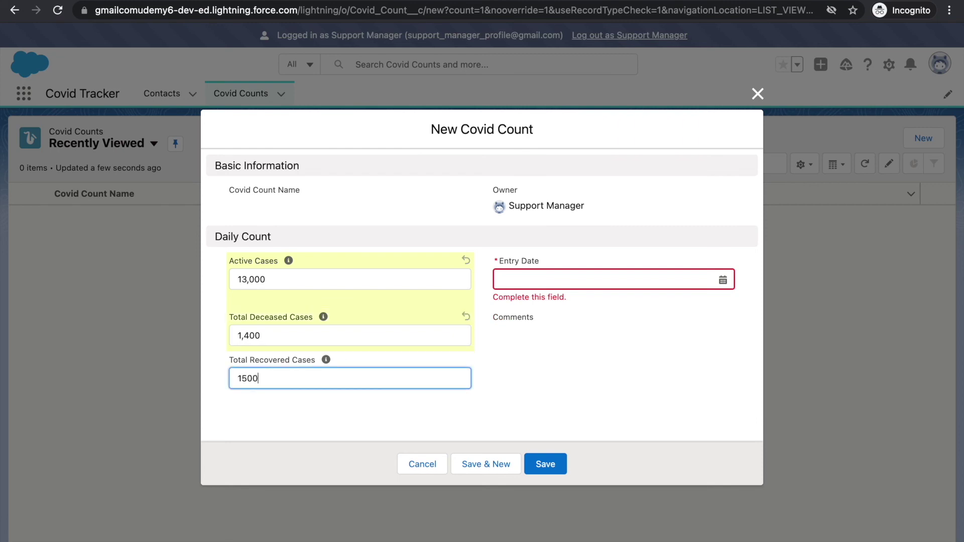
Step: Set the Covid Count's entry date to 06/09/2021 and save the record
{"action": "left_click", "coordinate": [537, 285]}
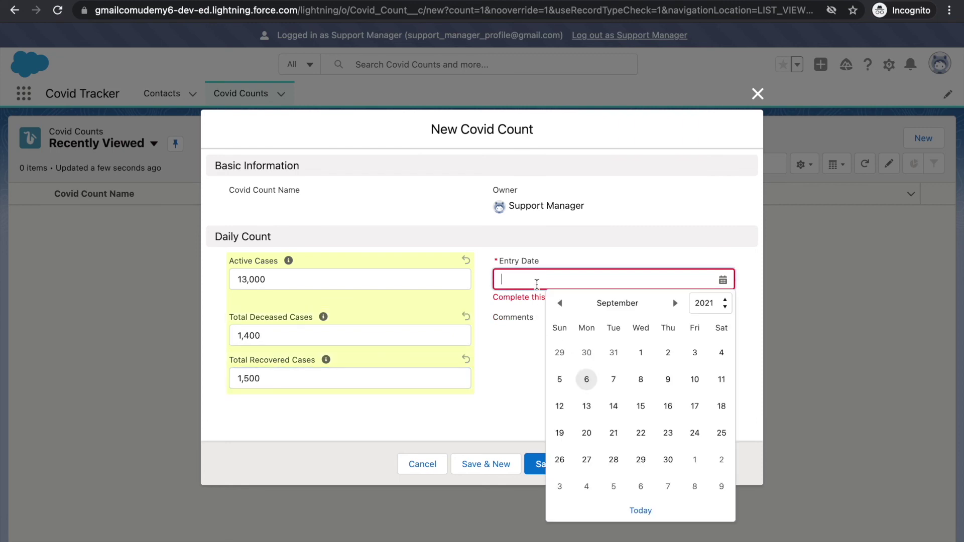
{"action": "left_click", "coordinate": [519, 360]}
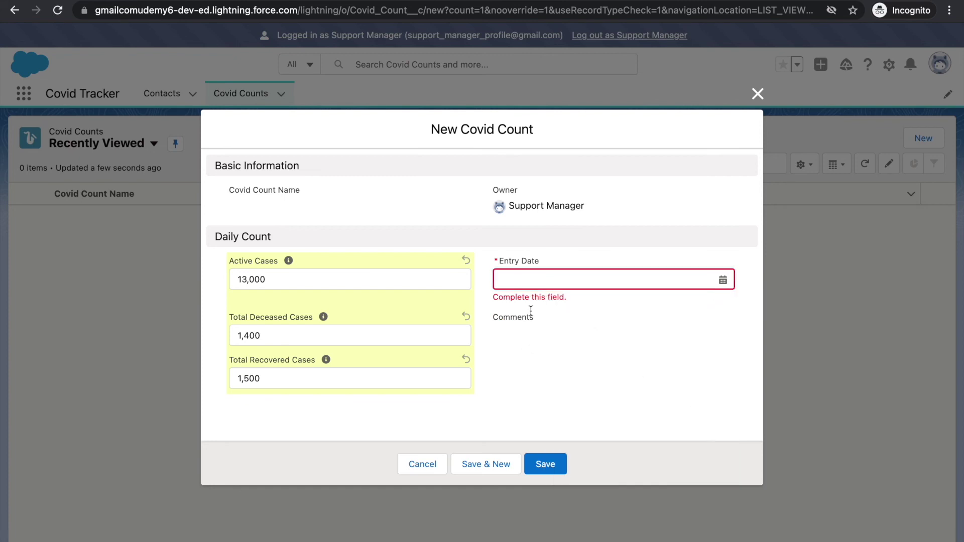
{"action": "left_click", "coordinate": [528, 282]}
{"action": "left_click", "coordinate": [524, 372]}
{"action": "left_click", "coordinate": [524, 282]}
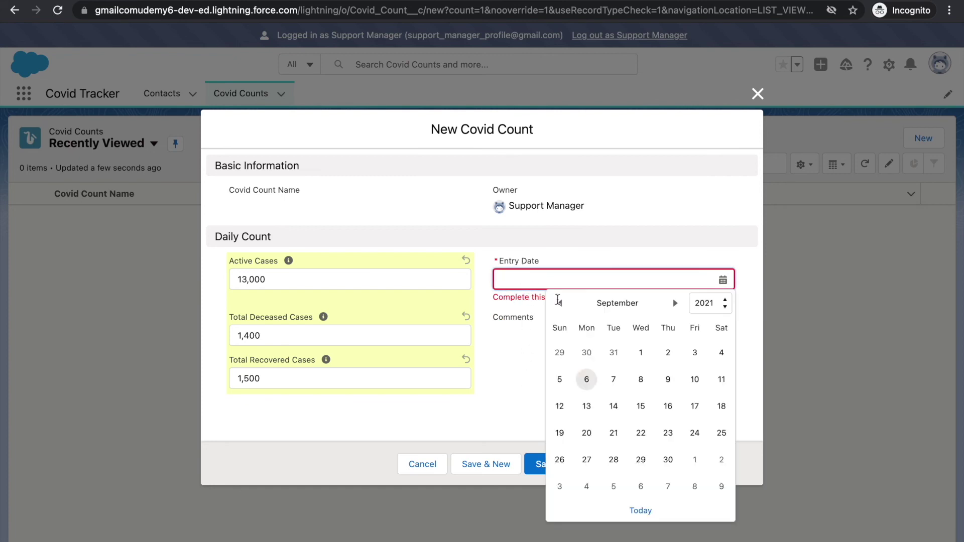
{"action": "left_click", "coordinate": [587, 380]}
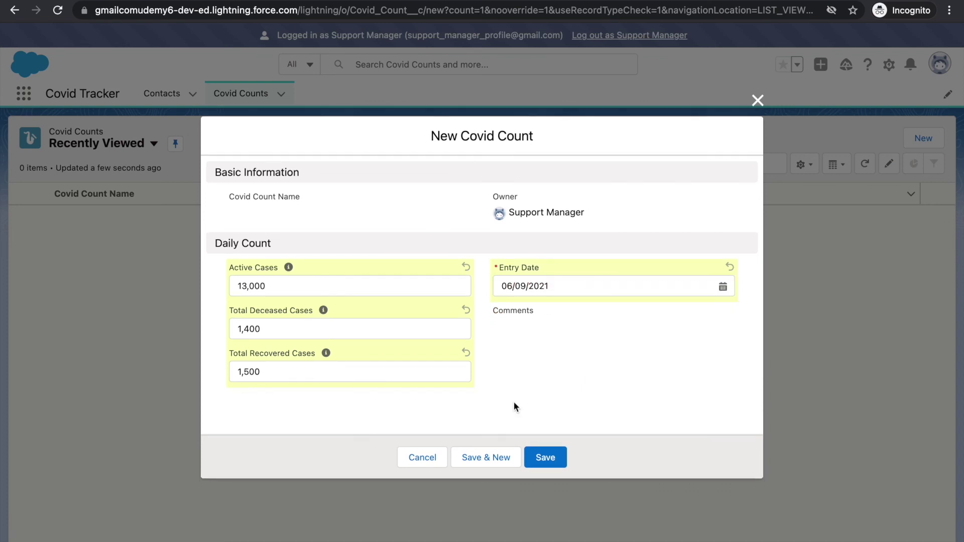
{"action": "left_click", "coordinate": [545, 459]}
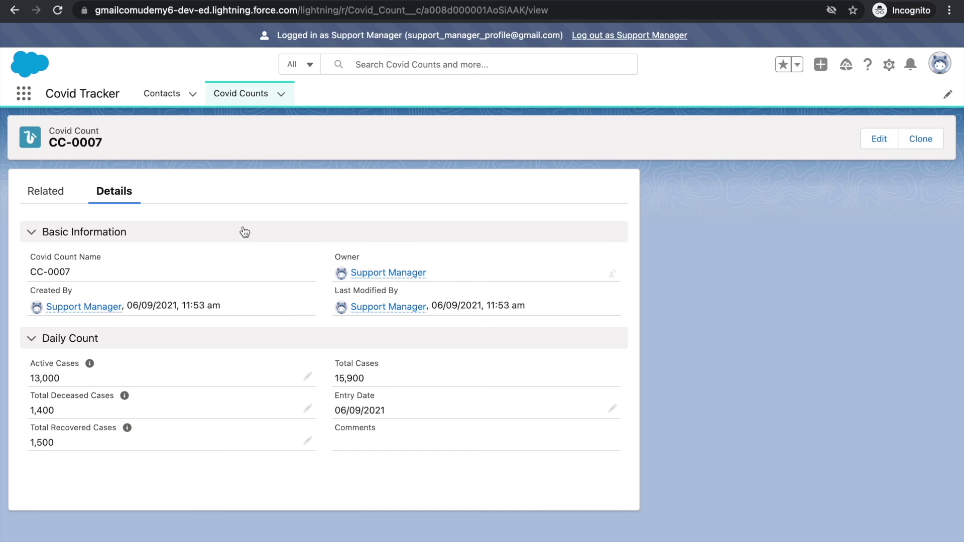
Step: Reopen the new record from the Covid Counts list, set its Active Cases to 13,500 and save it
{"action": "left_click", "coordinate": [235, 94]}
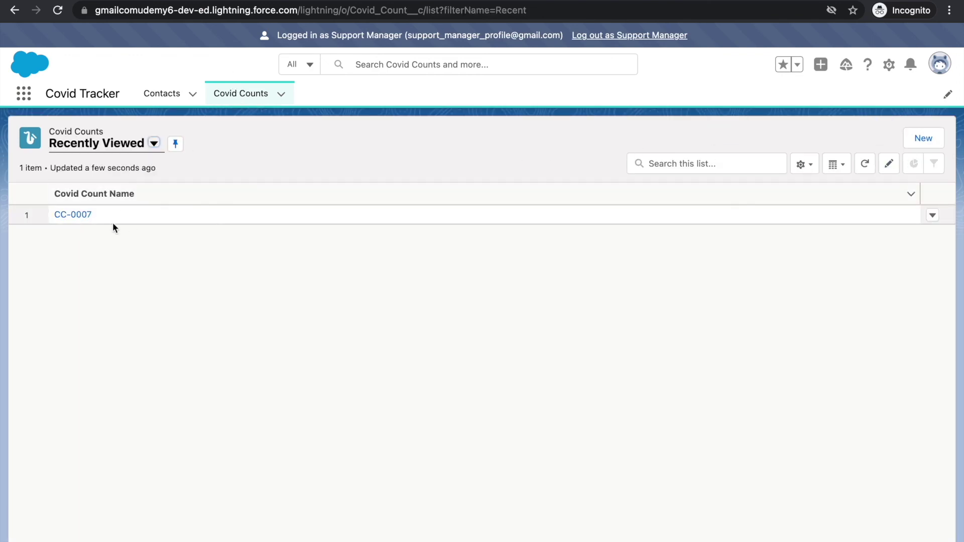
{"action": "left_click", "coordinate": [63, 223]}
{"action": "left_click", "coordinate": [874, 142]}
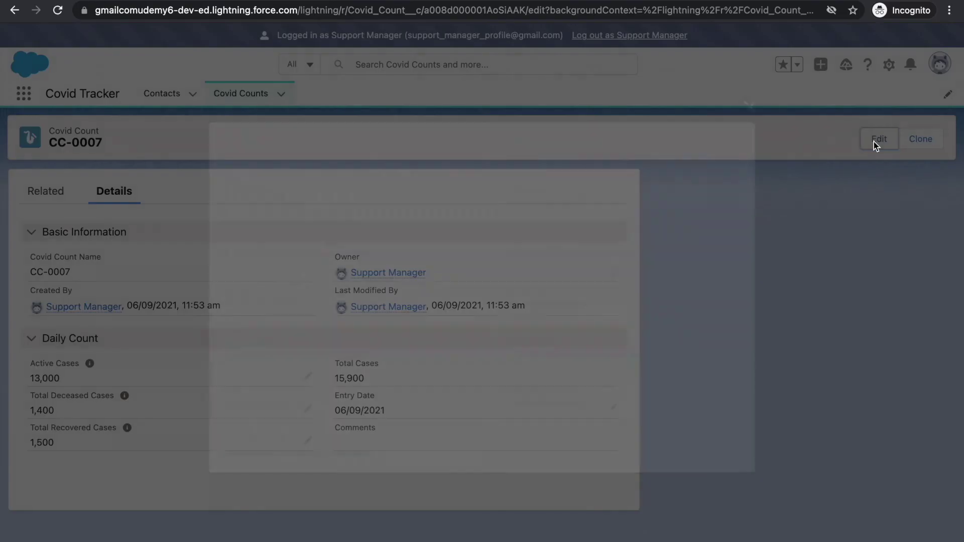
{"action": "left_click", "coordinate": [307, 301]}
{"action": "key", "text": "BackSpace"}
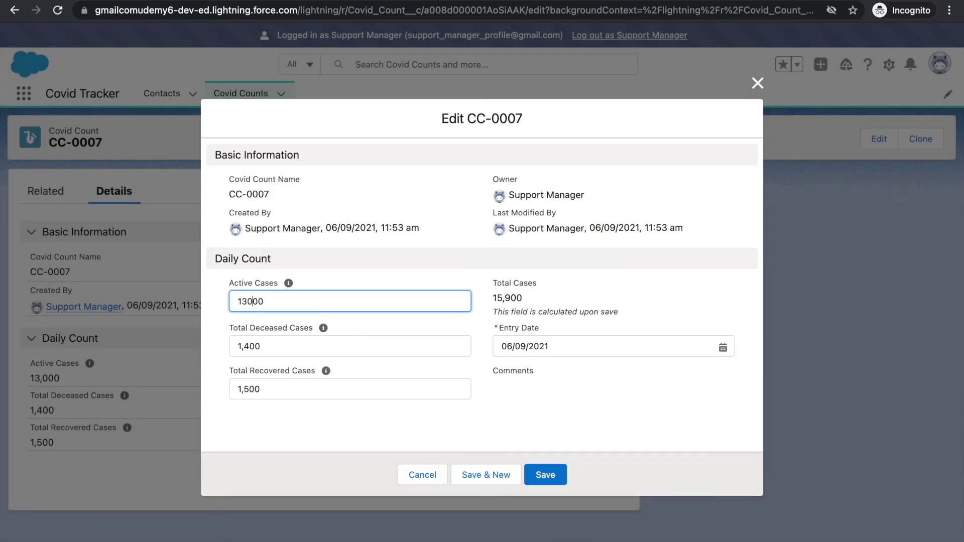
{"action": "type", "text": "5"}
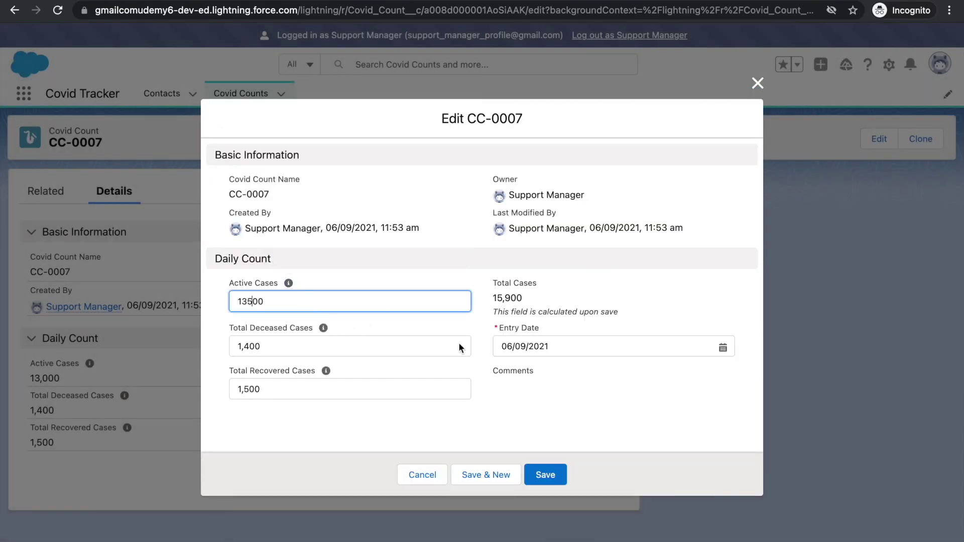
{"action": "left_click", "coordinate": [544, 474]}
{"action": "left_click", "coordinate": [626, 105]}
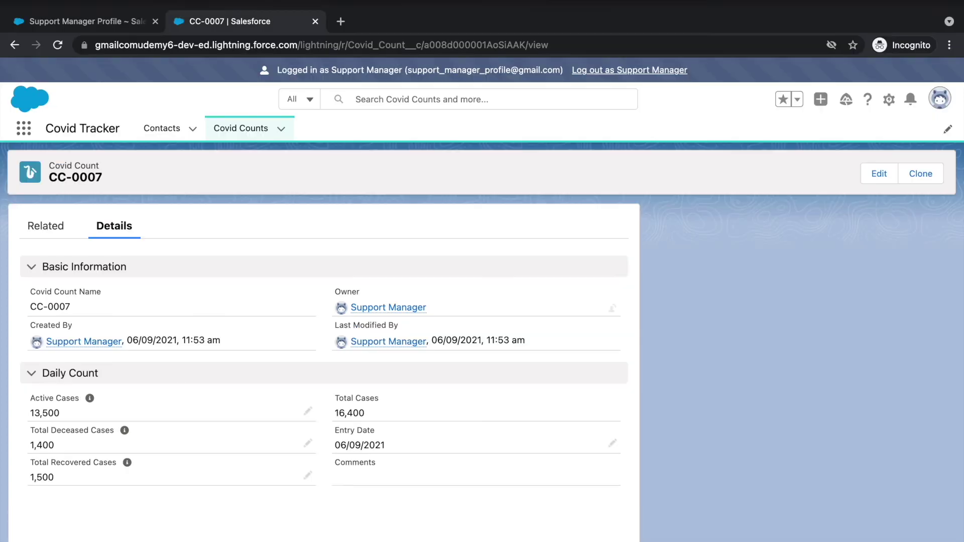
Step: Return to the administrator's window and bring up Covid Count record CC-0006 to examine its available actions
{"action": "key", "text": "ctrl+Up"}
{"action": "left_click", "coordinate": [437, 22]}
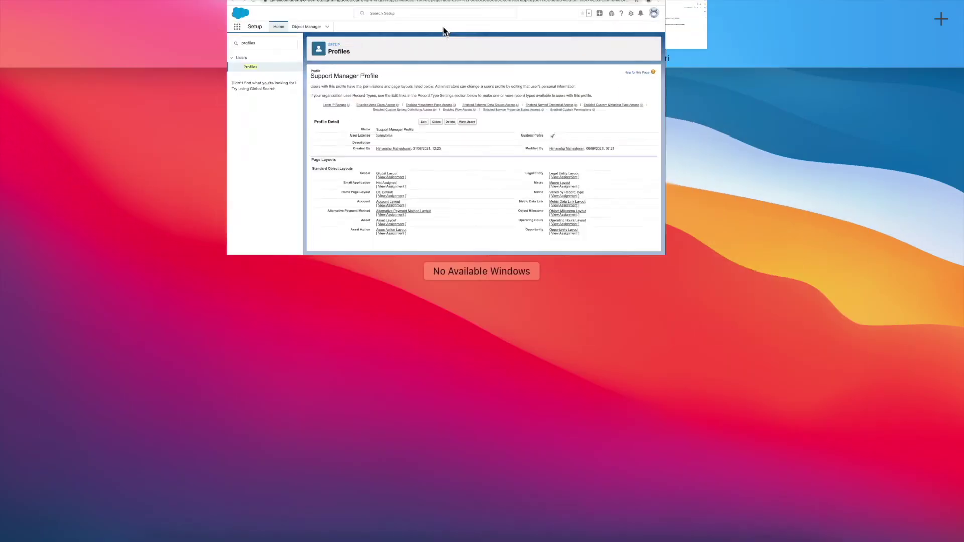
{"action": "key", "text": "ctrl+Tab"}
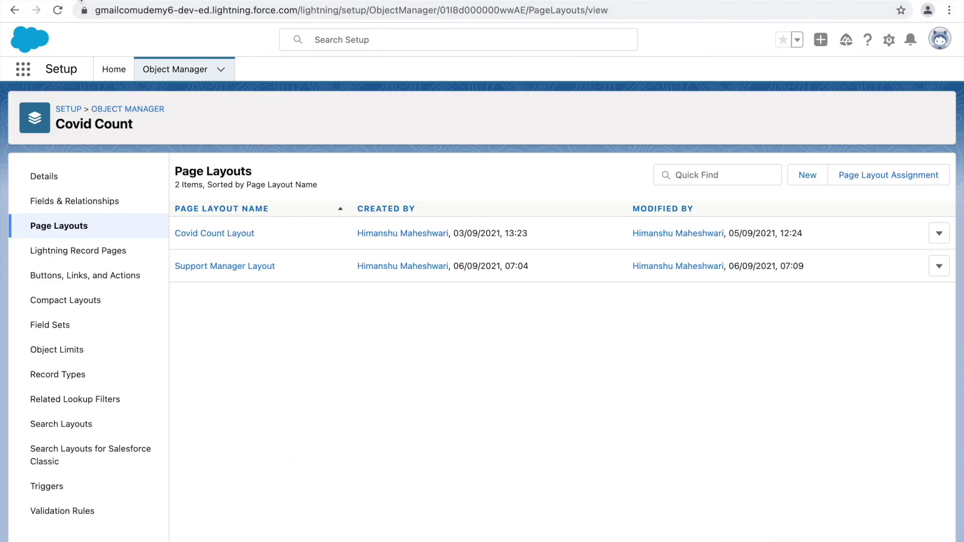
{"action": "key", "text": "ctrl+Tab"}
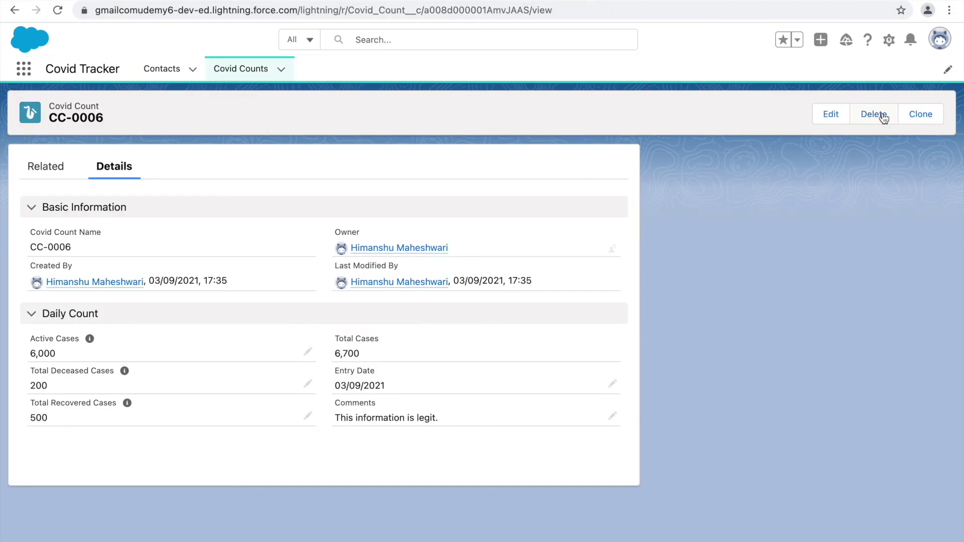